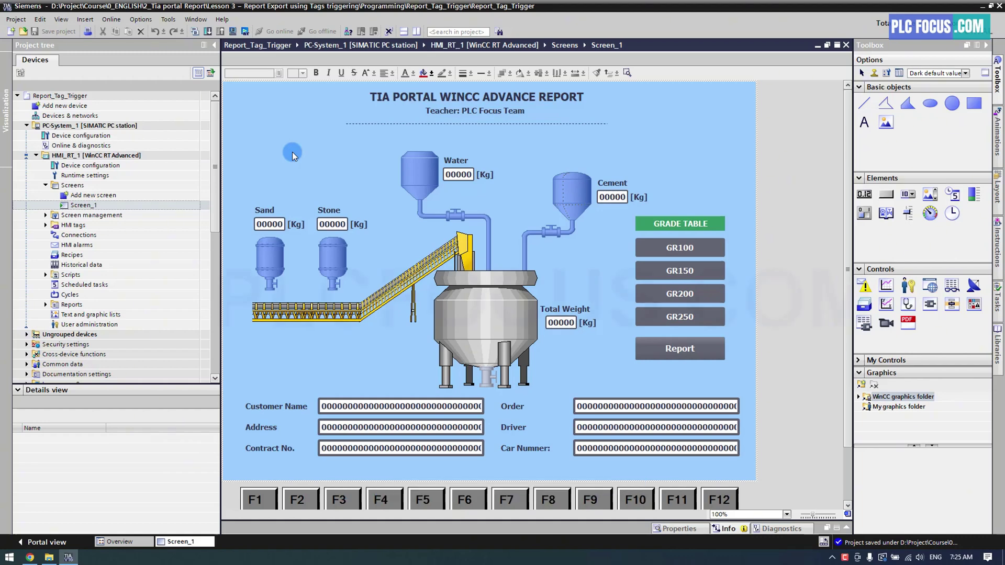
Step: Add an S7-1200 CPU 1212C AC/DC/Rly (6ES7 212-1BE40-0XB0) controller as PLC_1
{"action": "left_click", "coordinate": [66, 109]}
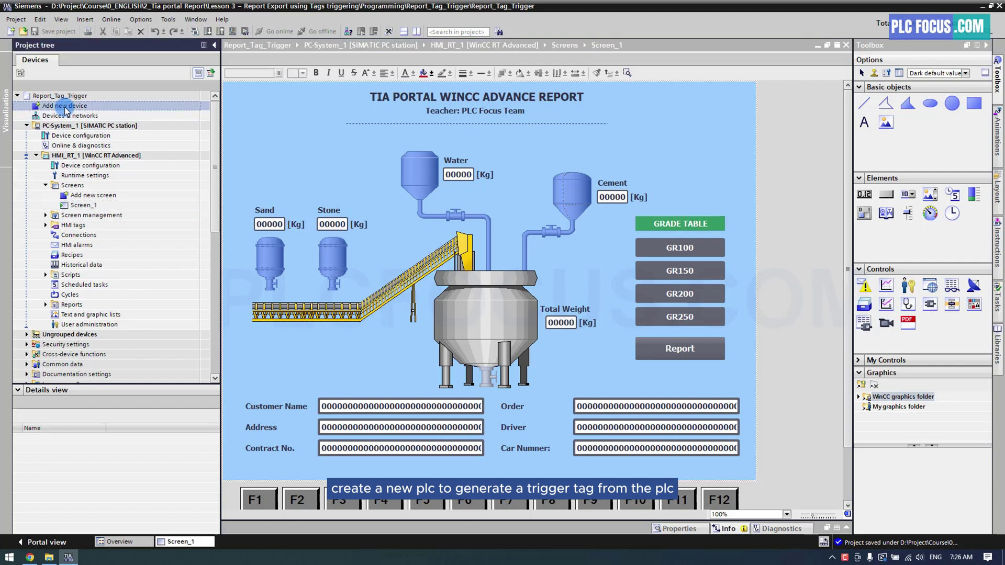
{"action": "double_click", "coordinate": [65, 109]}
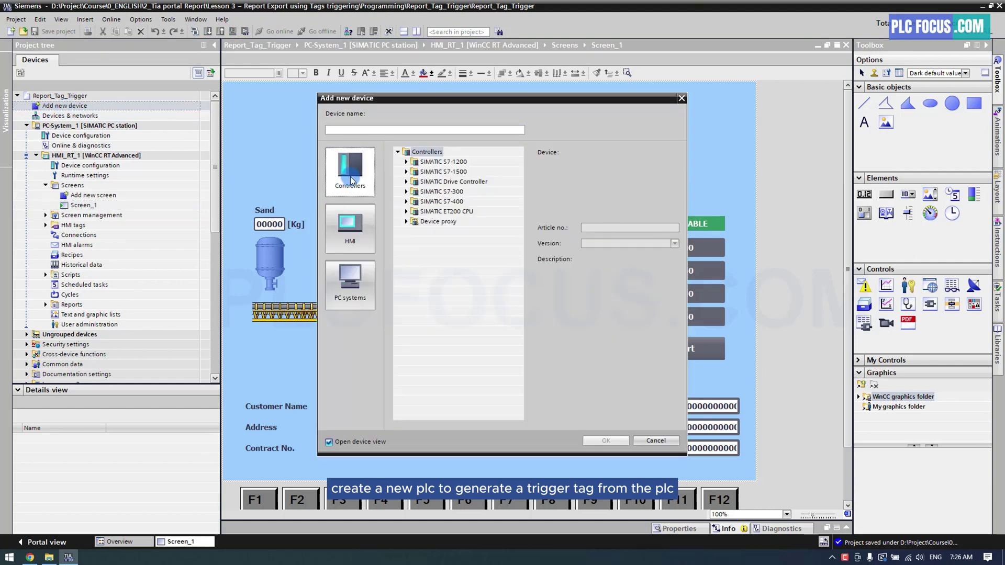
{"action": "left_click", "coordinate": [406, 161]}
{"action": "left_click", "coordinate": [415, 172]}
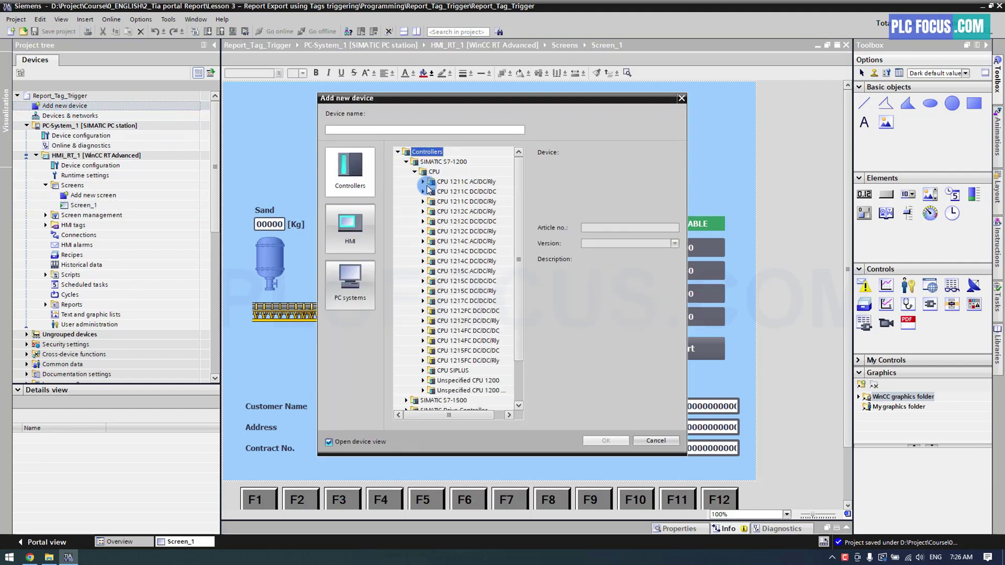
{"action": "left_click", "coordinate": [444, 213]}
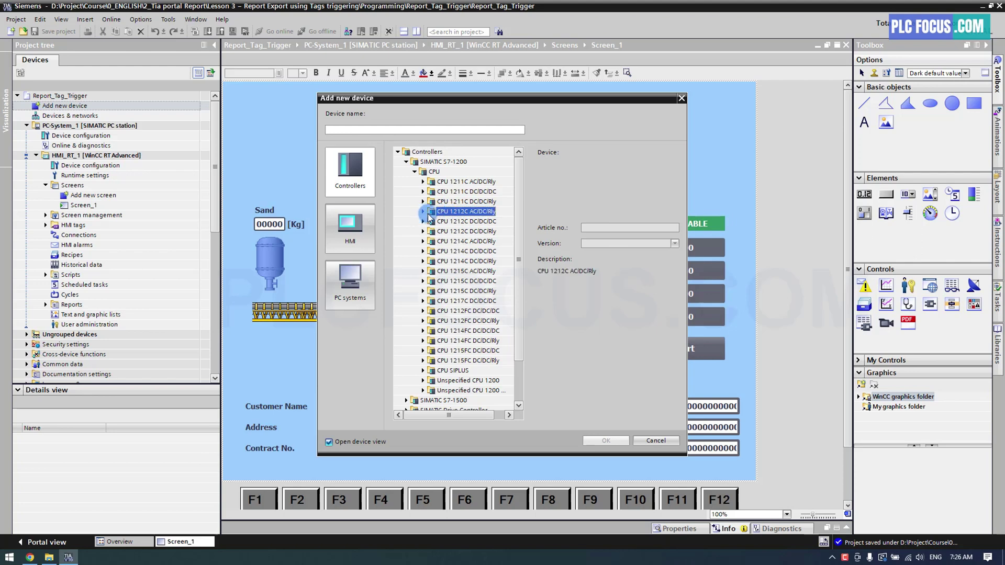
{"action": "left_click", "coordinate": [422, 211]}
{"action": "left_click", "coordinate": [476, 240]}
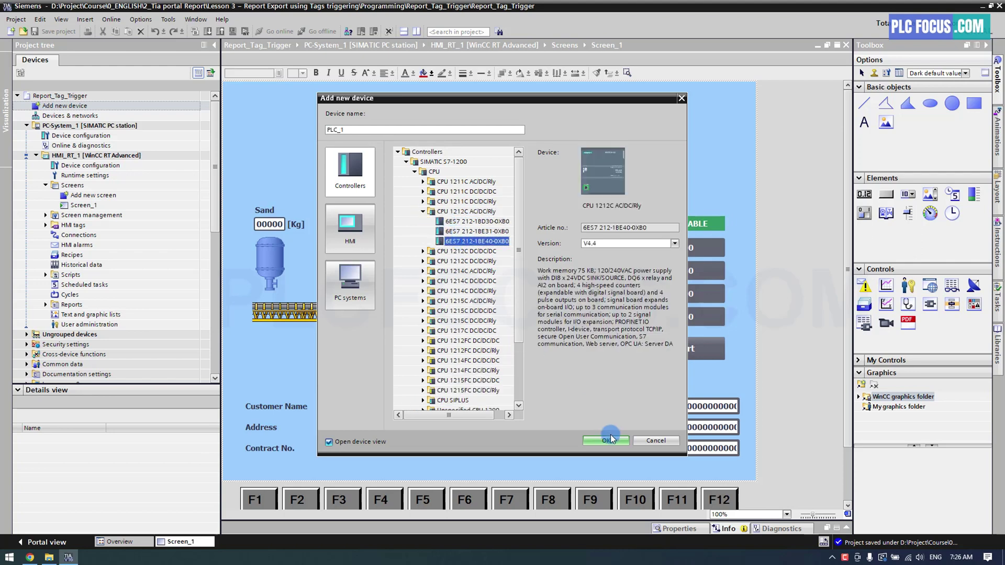
{"action": "left_click", "coordinate": [610, 438]}
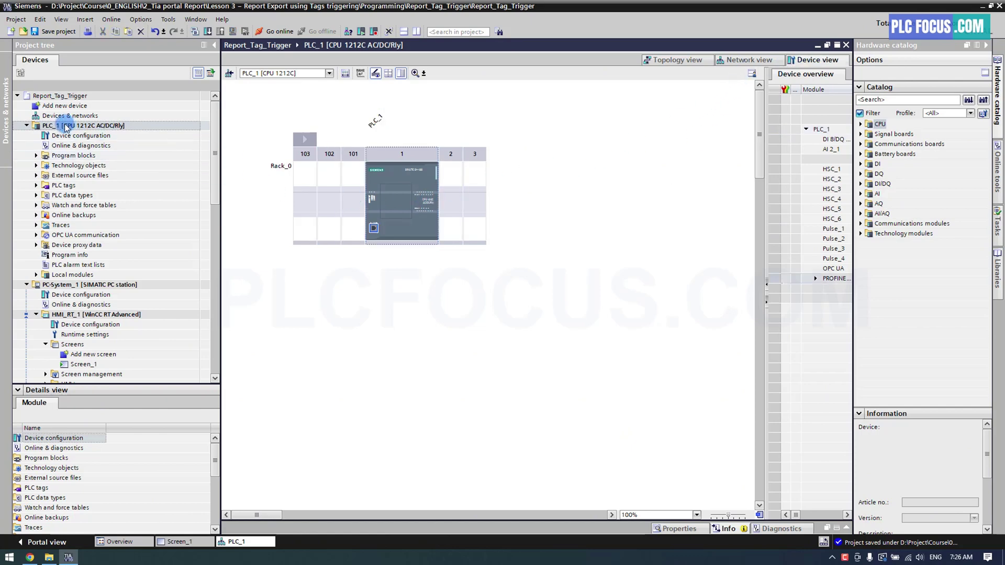
Step: Insert an IE general PROFINET/Ethernet module into PC-System_1's rack and view the network
{"action": "left_click", "coordinate": [64, 295]}
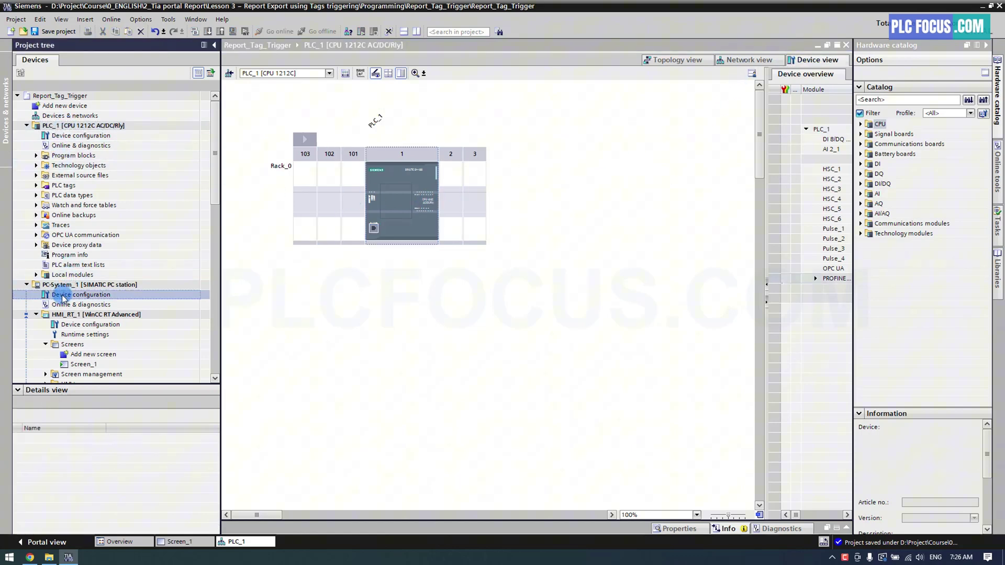
{"action": "left_click", "coordinate": [369, 178]}
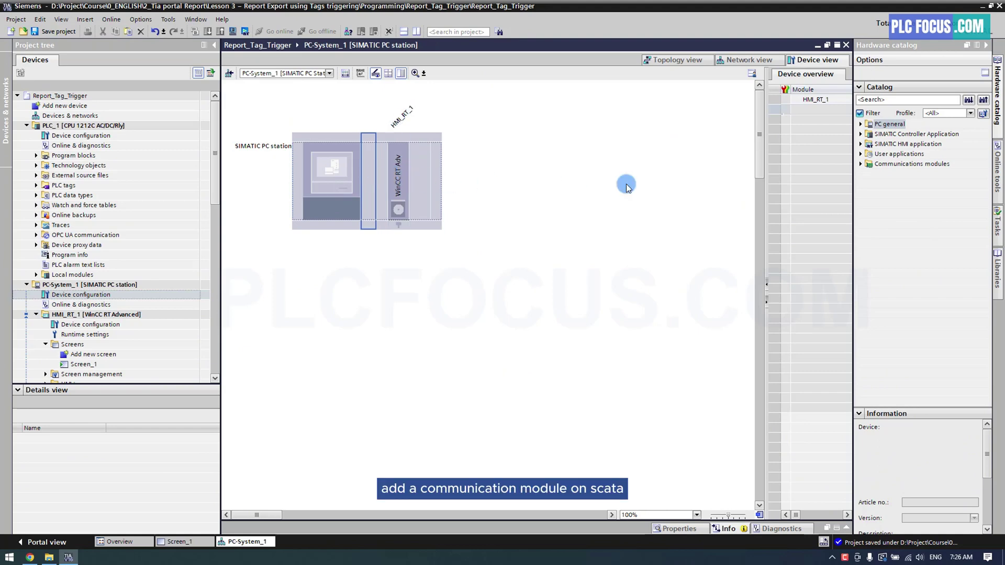
{"action": "left_click", "coordinate": [861, 163]}
{"action": "left_click", "coordinate": [869, 175]}
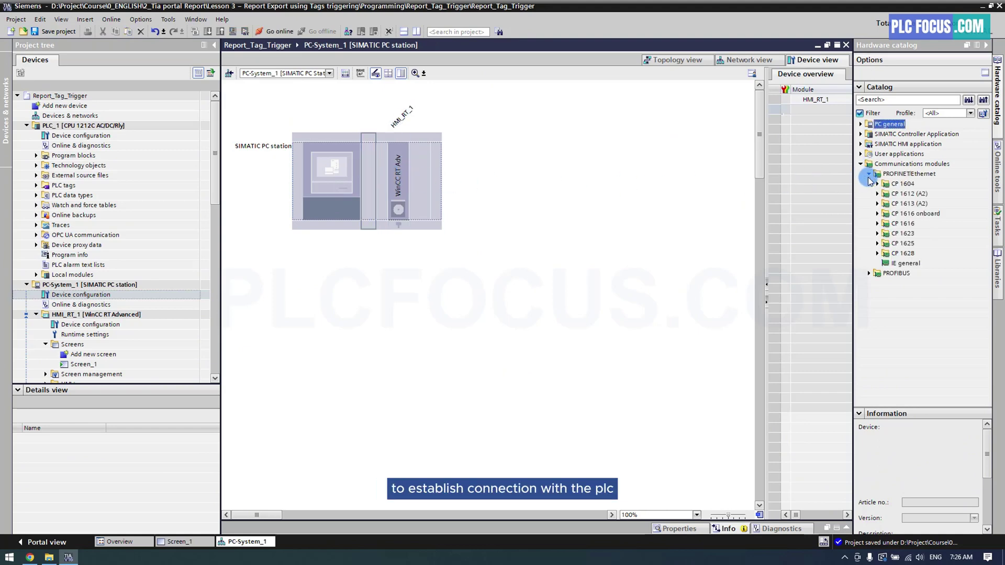
{"action": "left_click", "coordinate": [903, 264]}
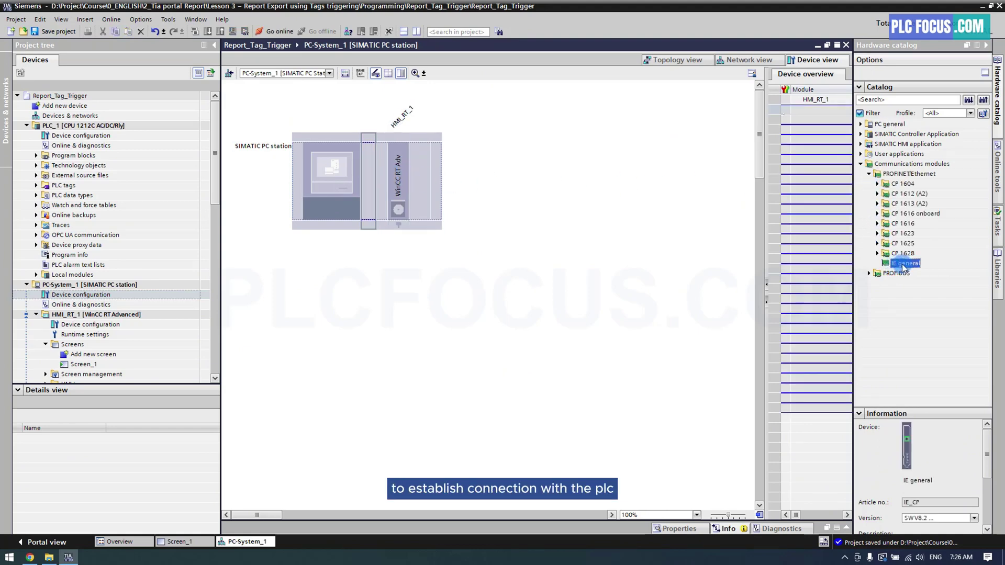
{"action": "left_click_drag", "start_coordinate": [903, 267], "coordinate": [372, 204]}
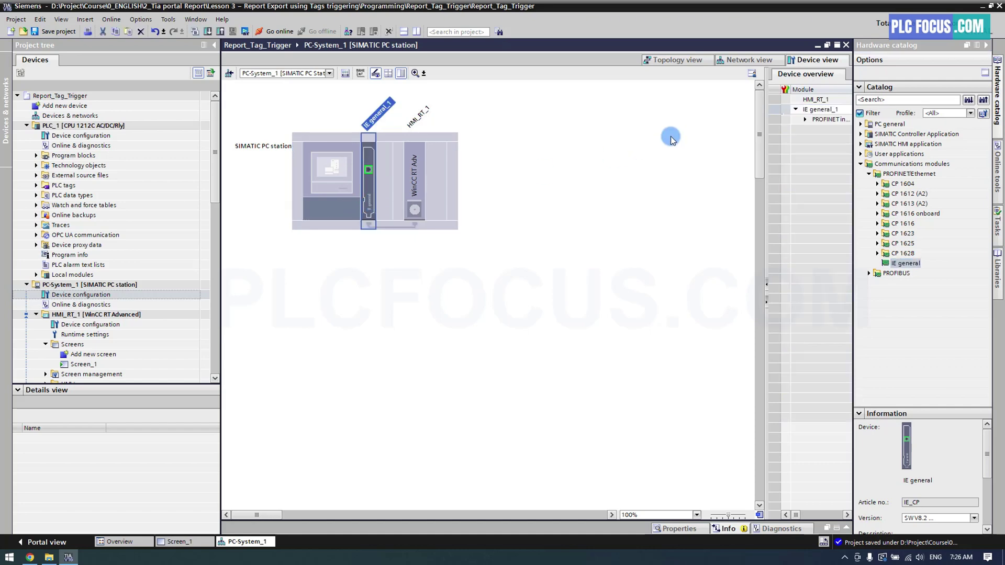
{"action": "left_click", "coordinate": [742, 60]}
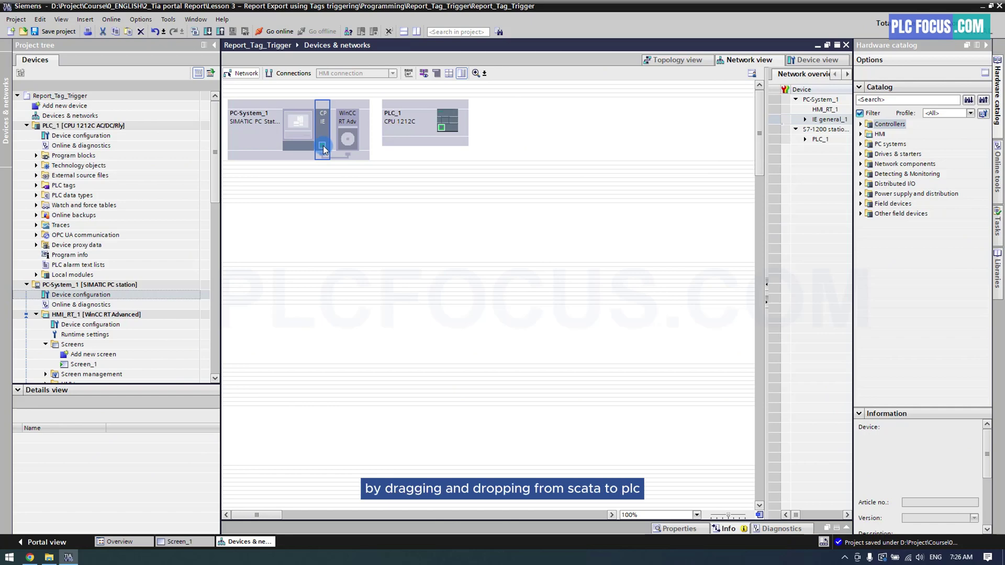
Step: Network PC-System_1 to PLC_1 and add an HMI connection from WinCC RT Advanced to PLC_1
{"action": "left_click_drag", "start_coordinate": [323, 146], "coordinate": [440, 130]}
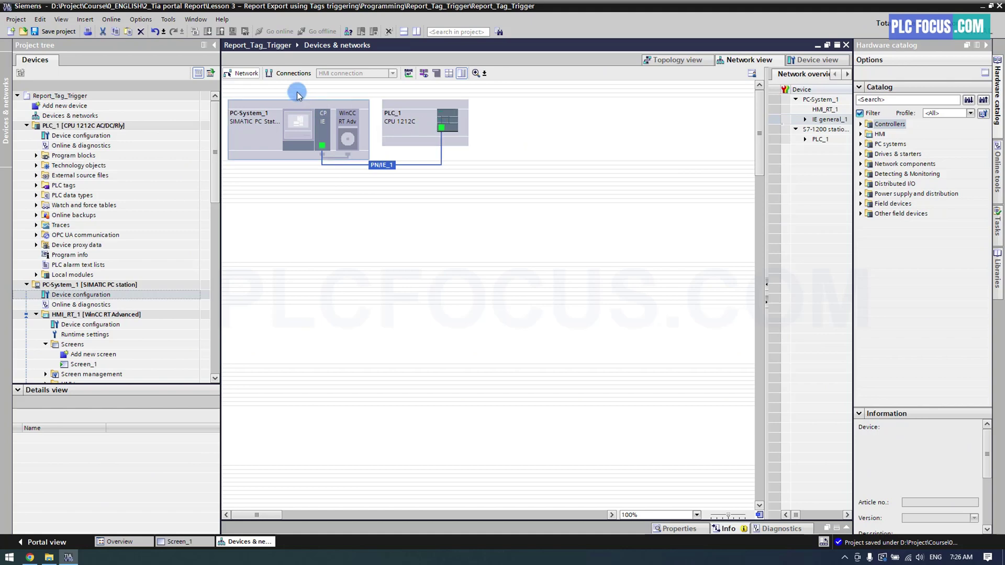
{"action": "left_click", "coordinate": [292, 75]}
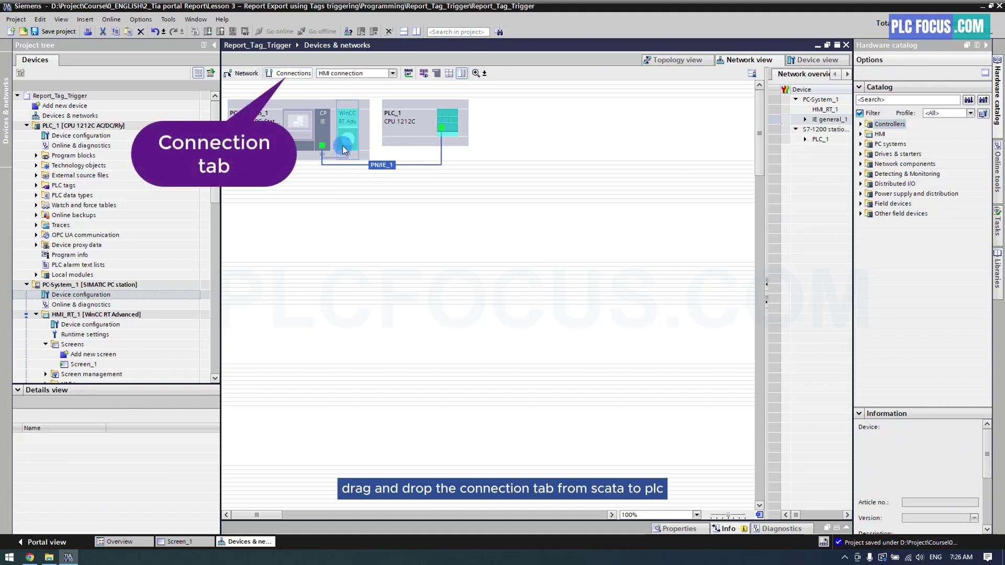
{"action": "mouse_move", "coordinate": [343, 145]}
{"action": "left_mouse_down"}
{"action": "mouse_move", "coordinate": [459, 130]}
{"action": "mouse_move", "coordinate": [448, 124]}
{"action": "left_mouse_up"}
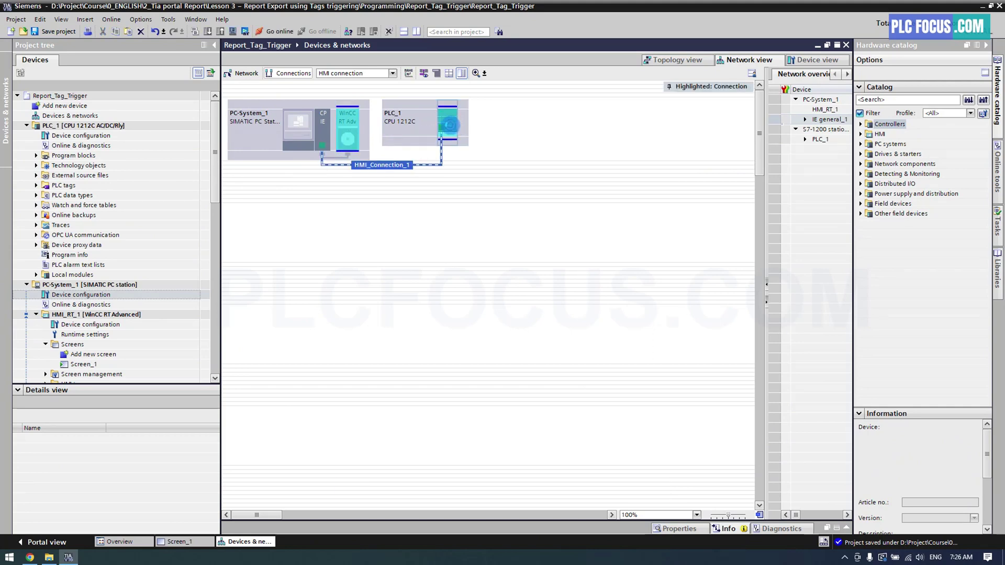
{"action": "left_click_drag", "start_coordinate": [218, 197], "coordinate": [216, 151]}
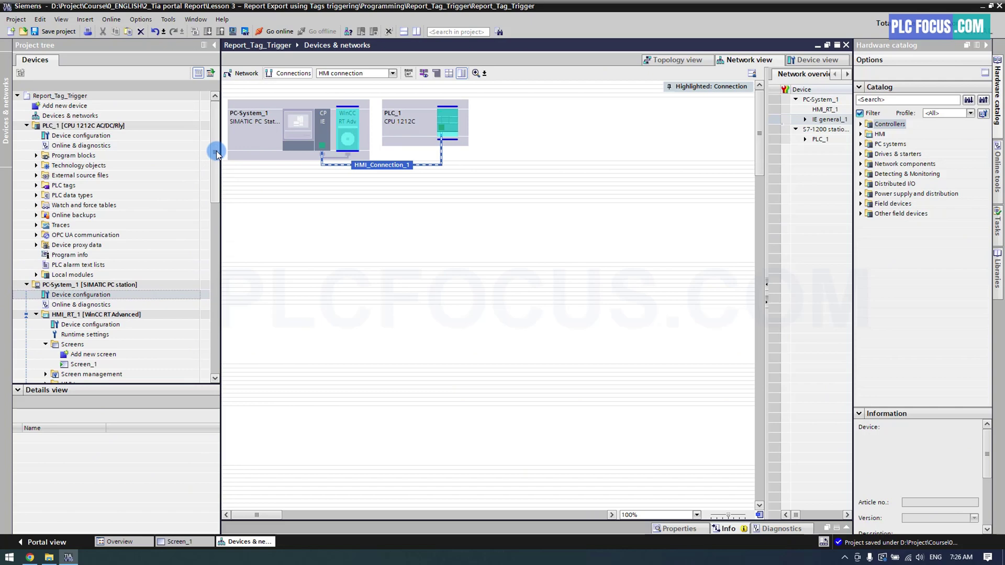
Step: Open PLC_1's Main [OB1] ladder block from Program blocks
{"action": "left_click", "coordinate": [37, 156]}
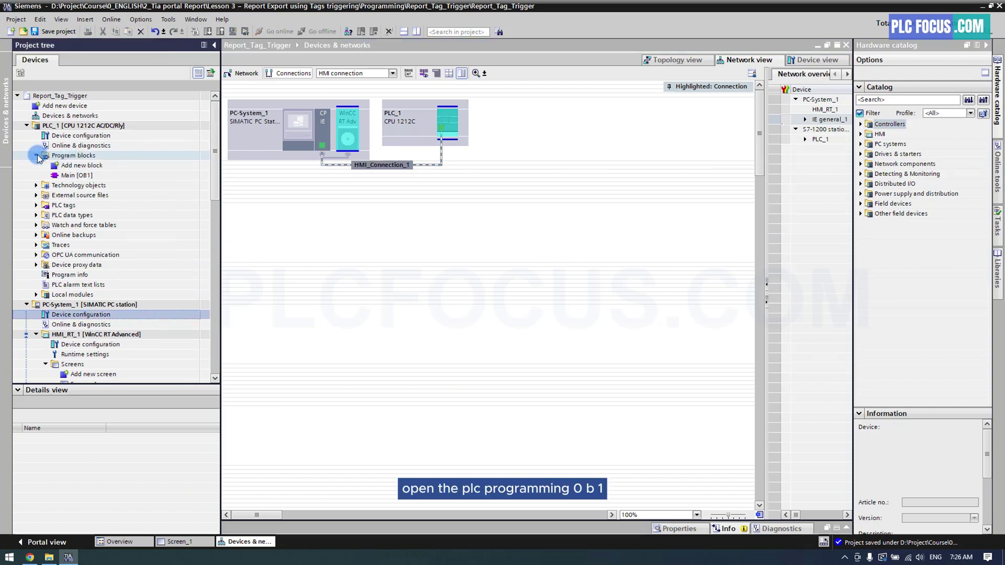
{"action": "left_click", "coordinate": [58, 175]}
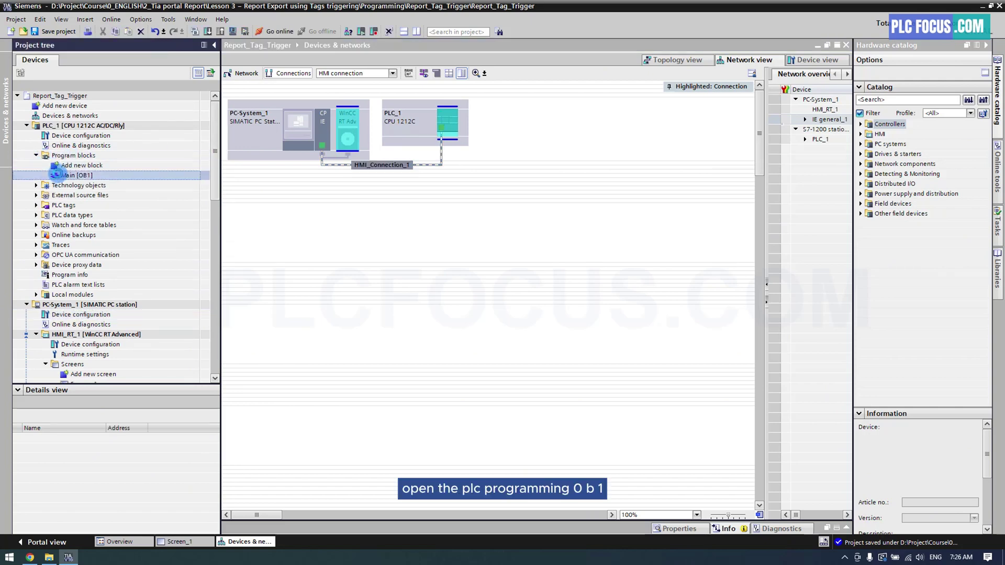
{"action": "double_click", "coordinate": [58, 175]}
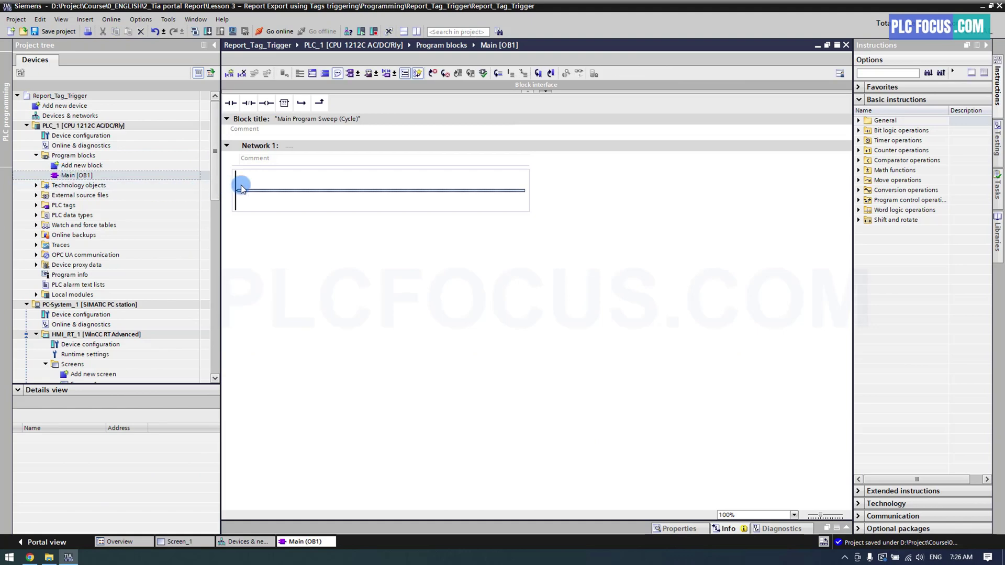
Step: Title Network 1 'Creat a report trigger tag in 2s' and add a normally-open contact
{"action": "left_click", "coordinate": [304, 146]}
{"action": "type", "text": "Creat a report trigger tag"}
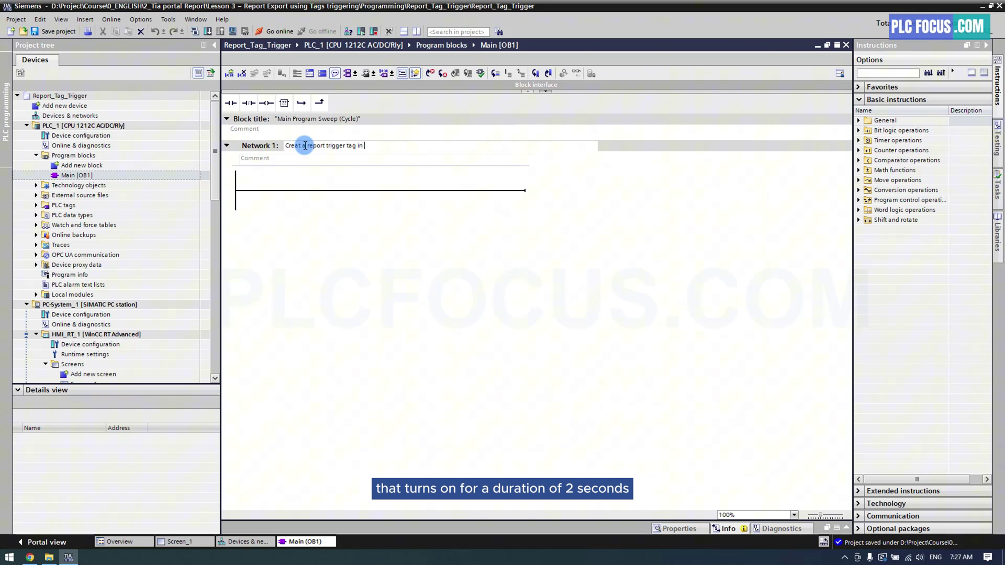
{"action": "type", "text": "in 2s"}
{"action": "left_click", "coordinate": [311, 192]}
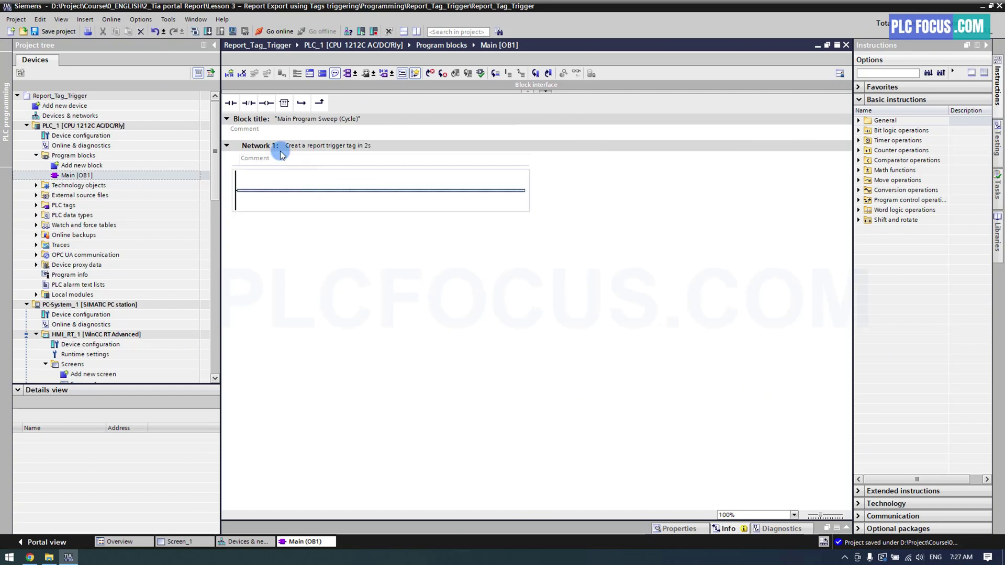
{"action": "left_click", "coordinate": [230, 103]}
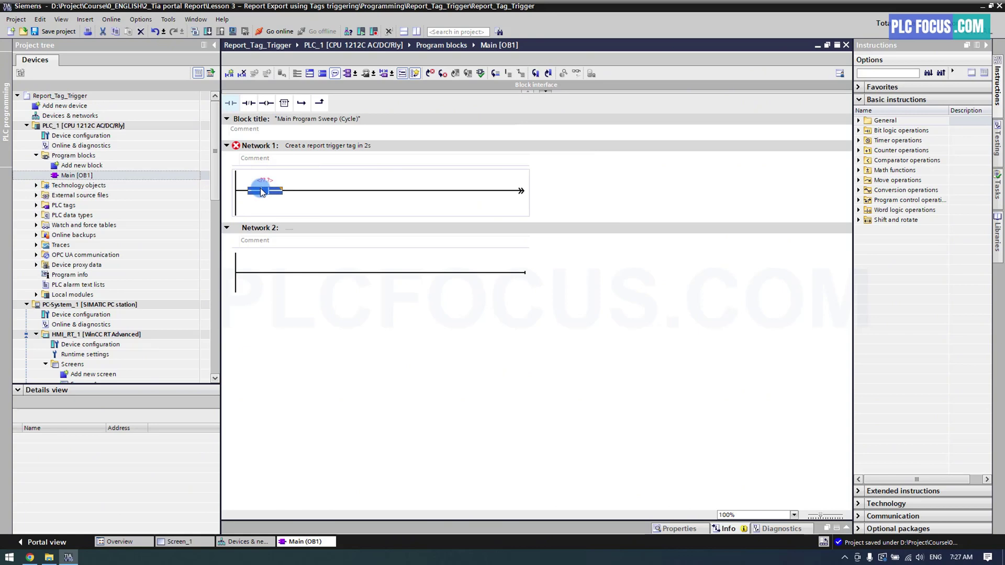
{"action": "left_click", "coordinate": [294, 192]}
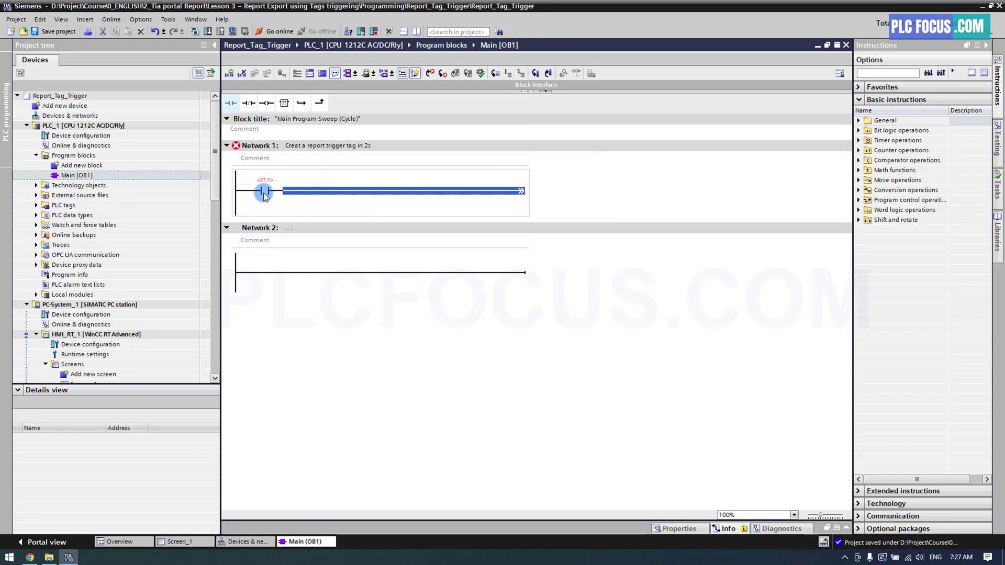
Step: Create a new PLC tag table named REPORT
{"action": "left_click", "coordinate": [36, 205]}
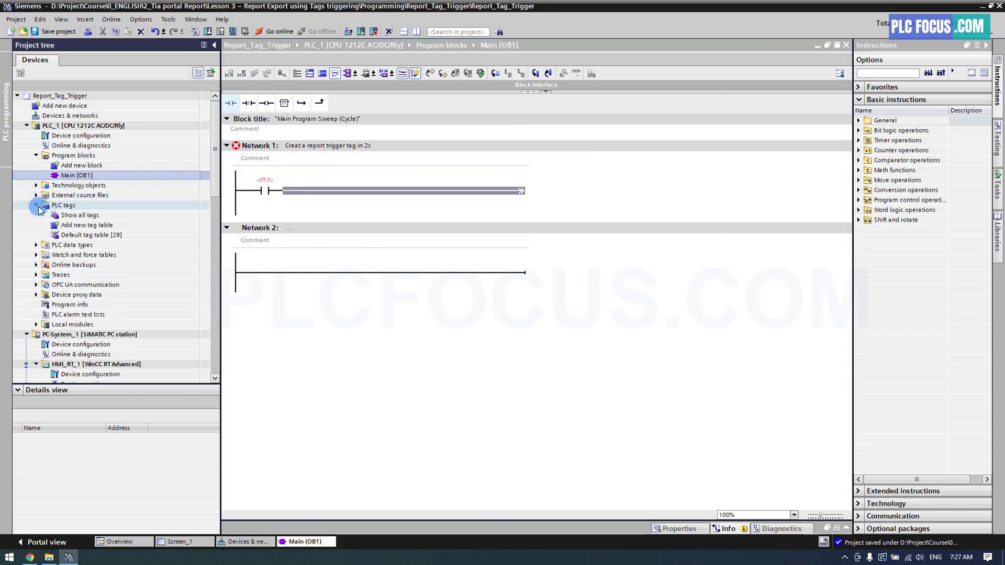
{"action": "double_click", "coordinate": [61, 228]}
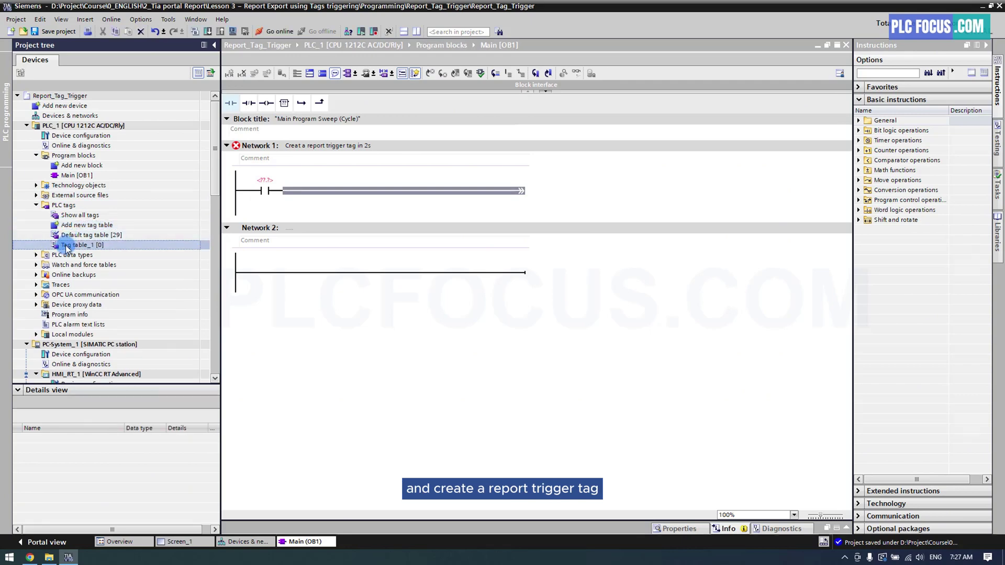
{"action": "left_click", "coordinate": [66, 245]}
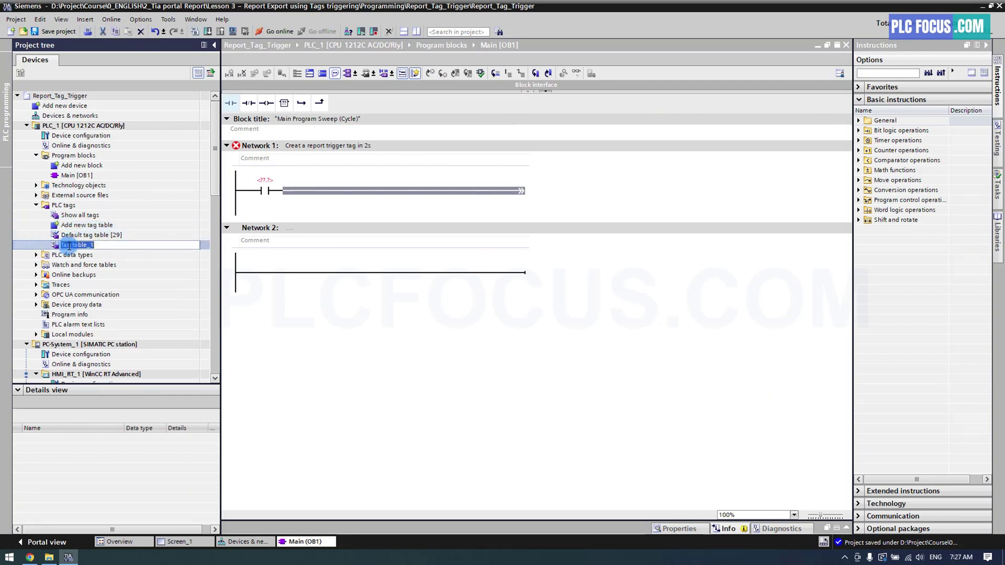
{"action": "type", "text": "REPORT"}
{"action": "key", "text": "Return"}
{"action": "type", "text": "REPORT [0"}
{"action": "double_click", "coordinate": [69, 245]}
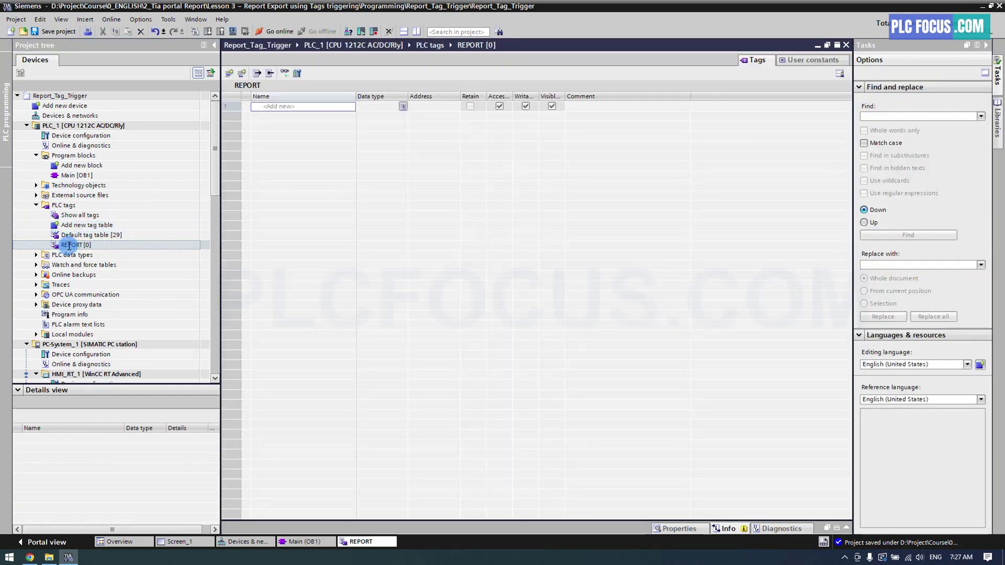
{"action": "type", "text": "T"}
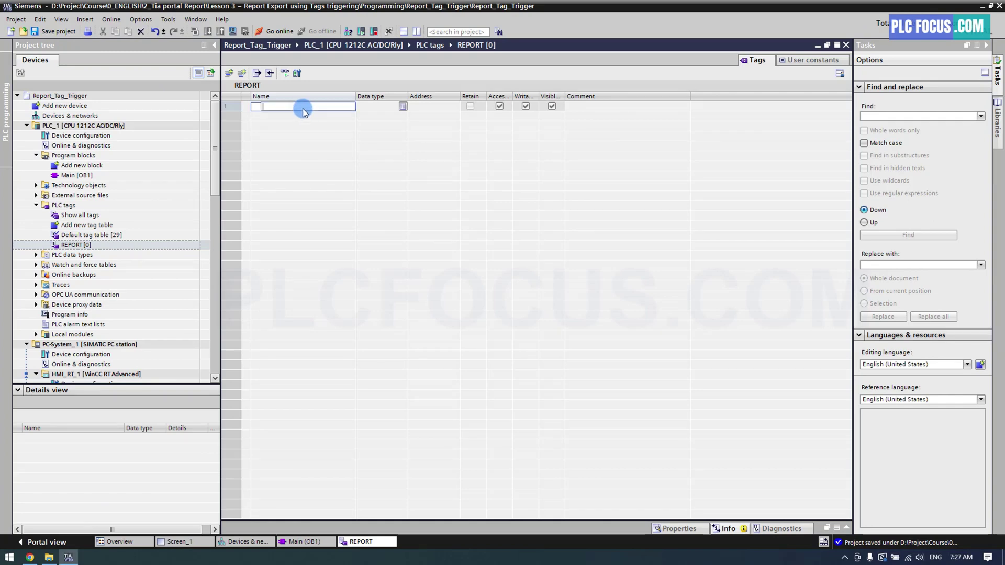
{"action": "type", "text": "ag_Report_T"}
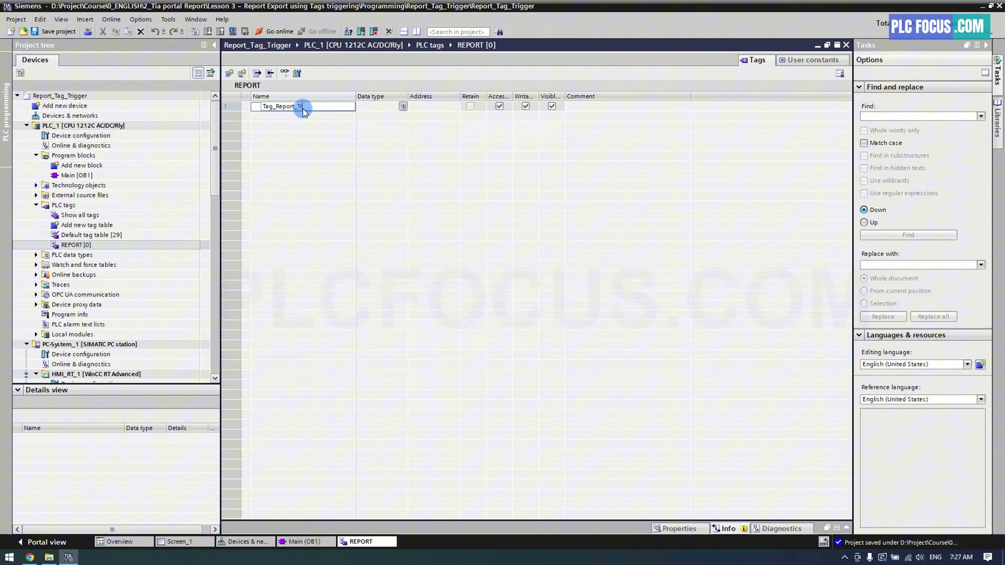
{"action": "type", "text": "r"}
Step: Add the Bool tag Tag_Report_Trigger at address %M10.0 to the REPORT table
{"action": "key", "text": "Return"}
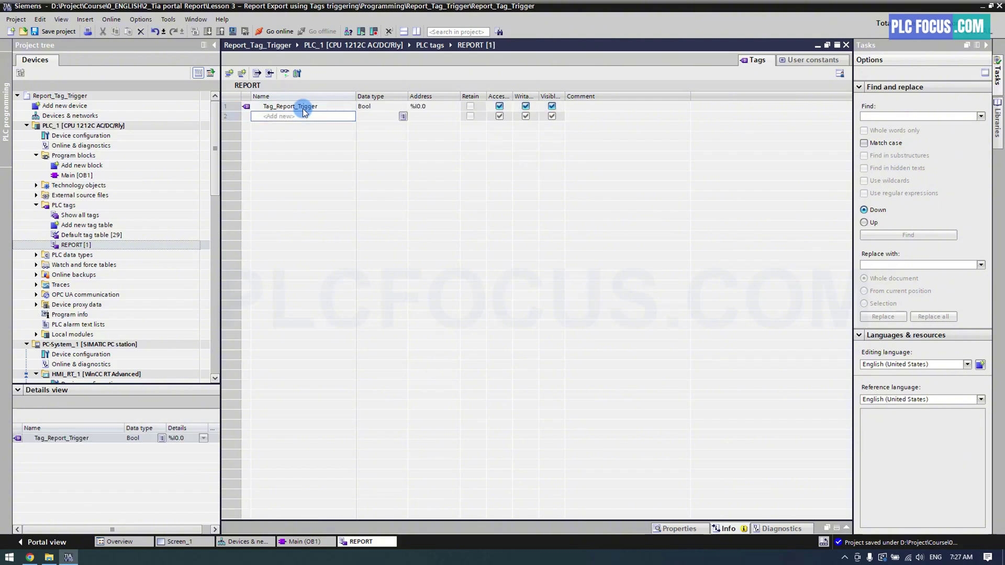
{"action": "double_click", "coordinate": [416, 108]}
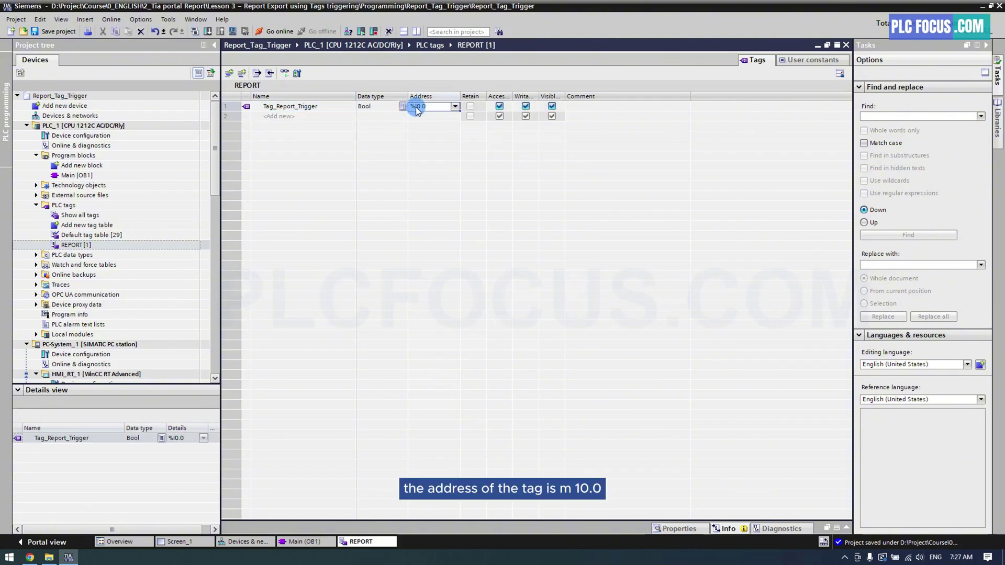
{"action": "type", "text": "m10.0"}
{"action": "key", "text": "Return"}
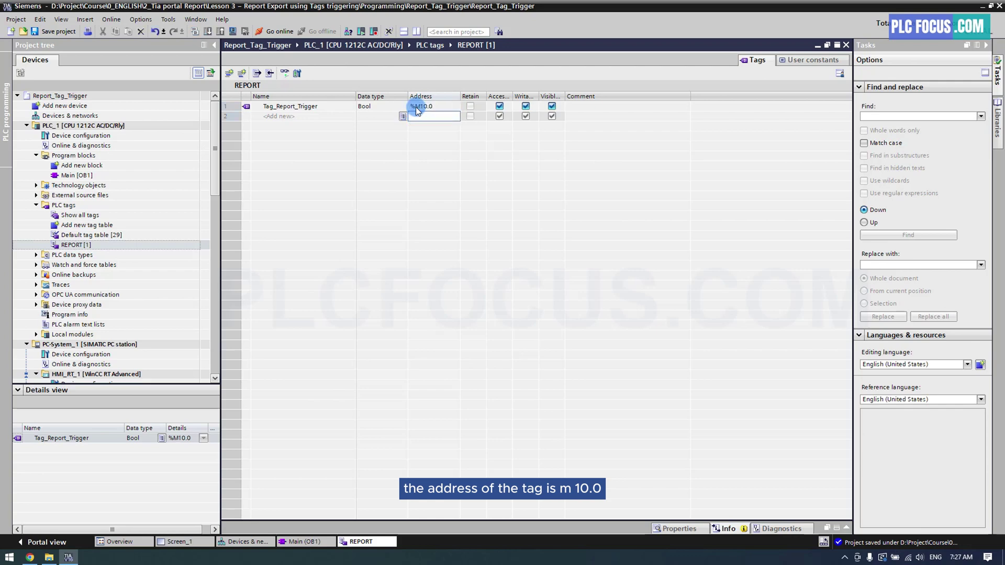
{"action": "double_click", "coordinate": [91, 175]}
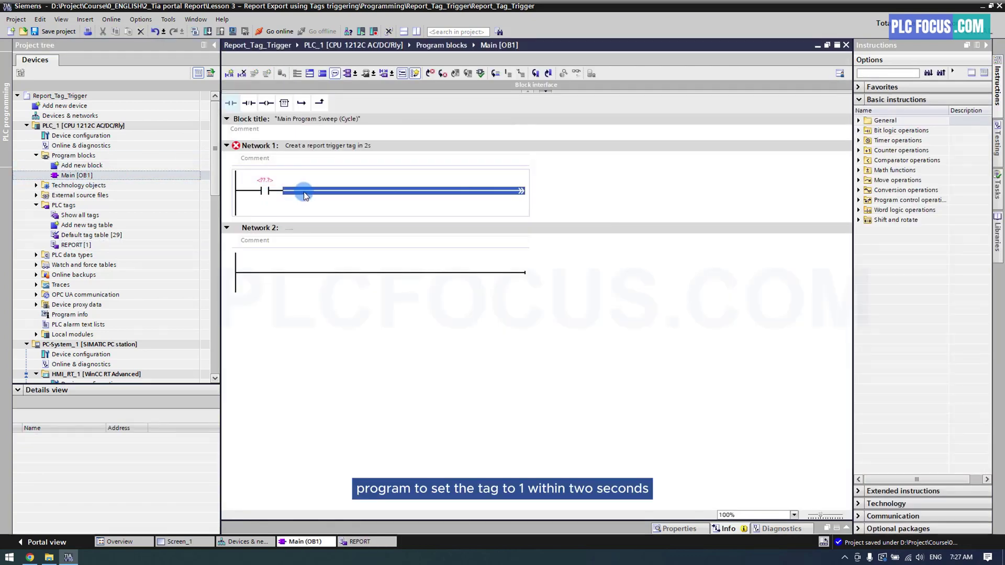
Step: Place a TON on-delay timer named Report_Timer with a 2s preset on Network 1
{"action": "left_click", "coordinate": [861, 141]}
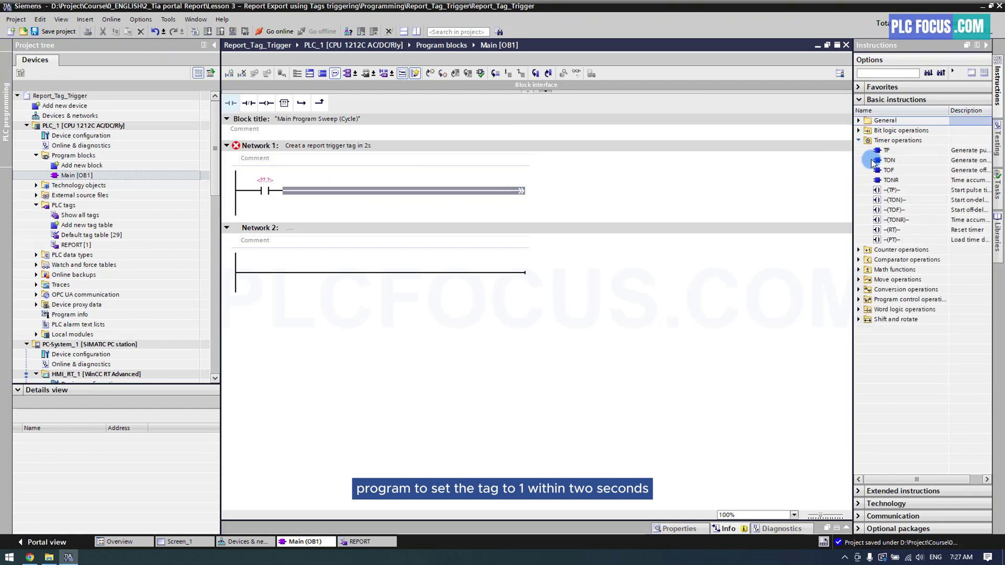
{"action": "left_click_drag", "start_coordinate": [888, 160], "coordinate": [394, 191]}
{"action": "type", "text": "Repor"}
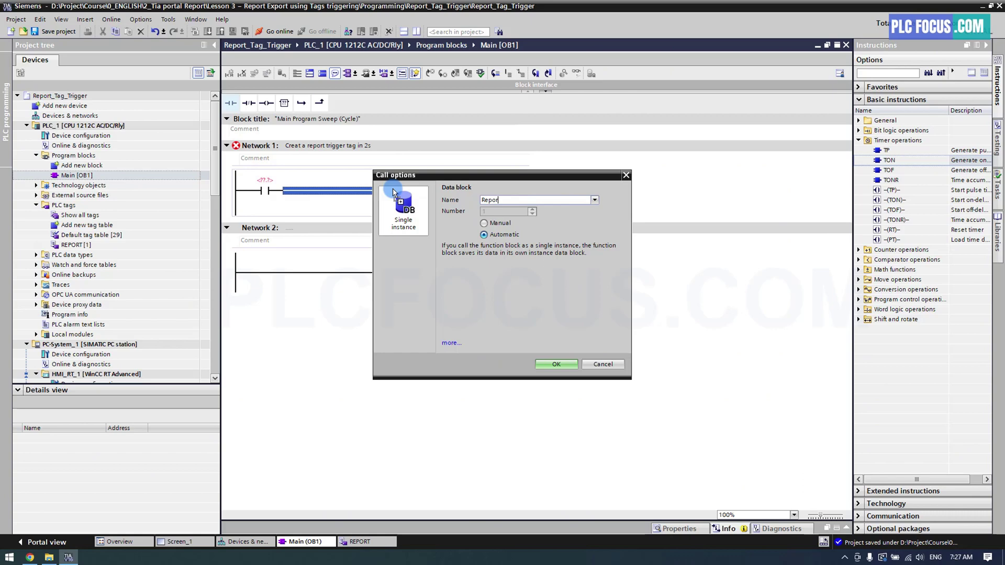
{"action": "type", "text": "t_Timer"}
{"action": "left_click", "coordinate": [549, 363]}
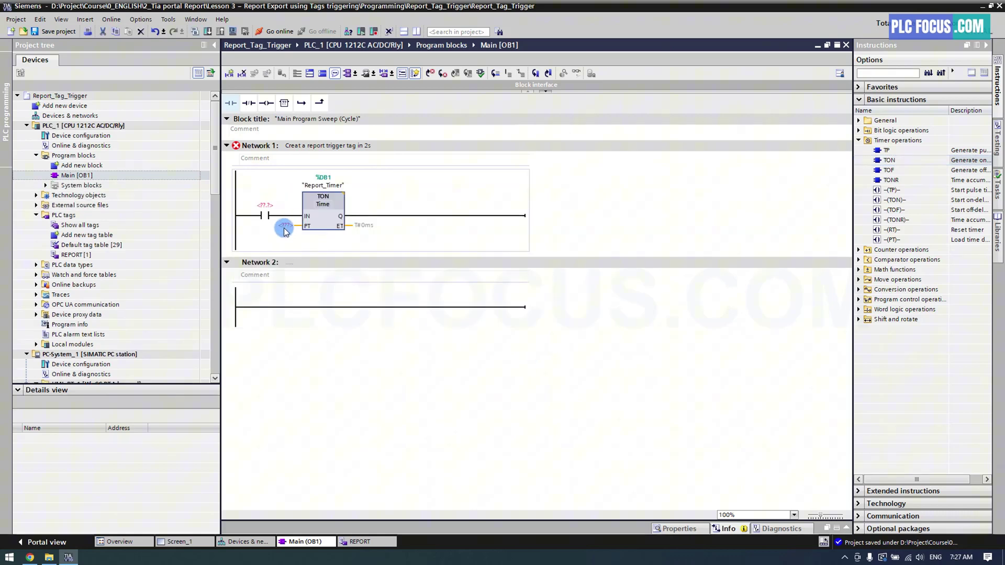
{"action": "left_click", "coordinate": [283, 225]}
{"action": "type", "text": "2s"}
{"action": "left_click", "coordinate": [391, 216]}
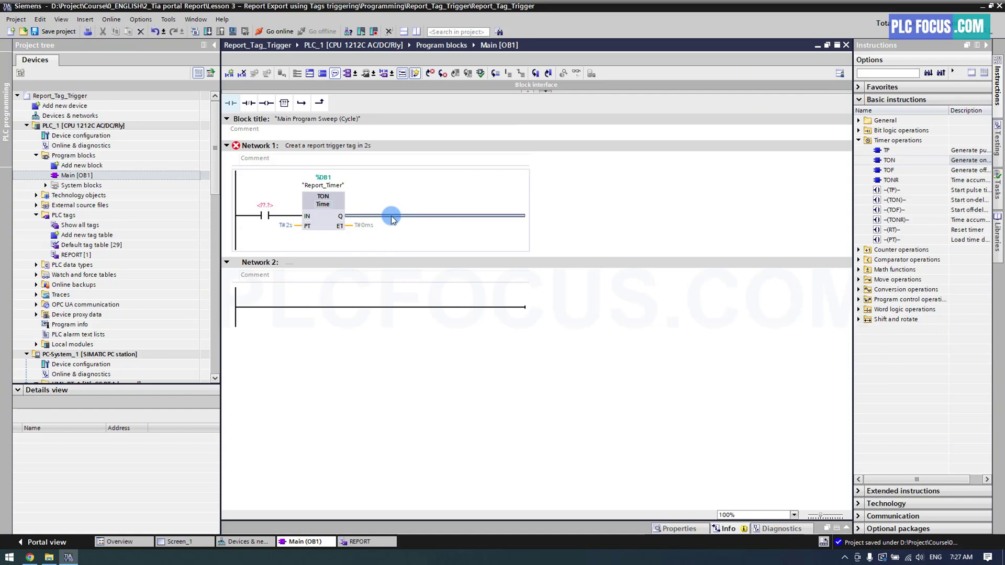
Step: Add a reset coil and assign Tag_Report_Trigger to both the contact and the coil
{"action": "left_click", "coordinate": [859, 130]}
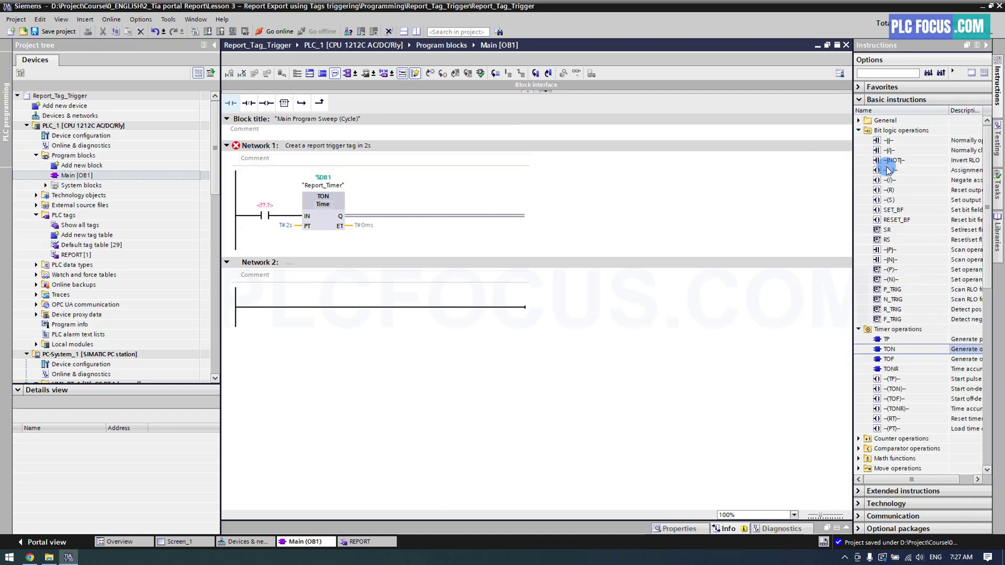
{"action": "double_click", "coordinate": [890, 190]}
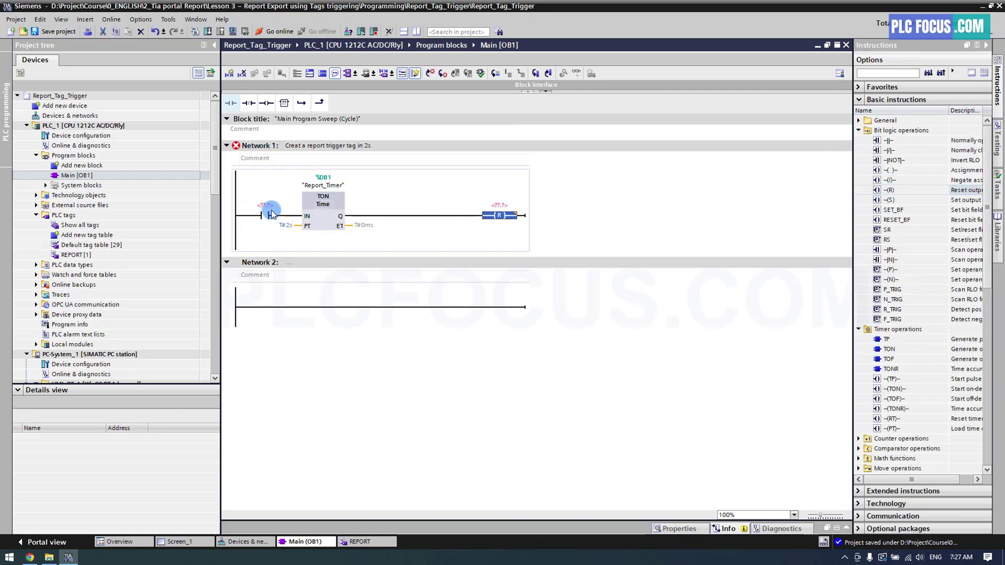
{"action": "left_click", "coordinate": [271, 207]}
{"action": "key", "text": "Return"}
{"action": "type", "text": "\"Tag_Report_Trigger\""}
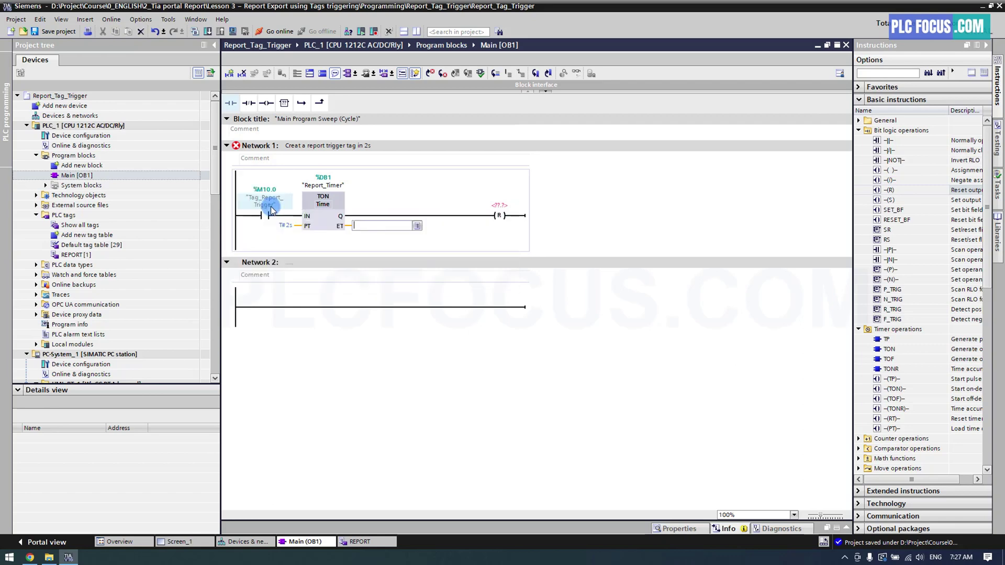
{"action": "left_click", "coordinate": [490, 207]}
{"action": "type", "text": "t"}
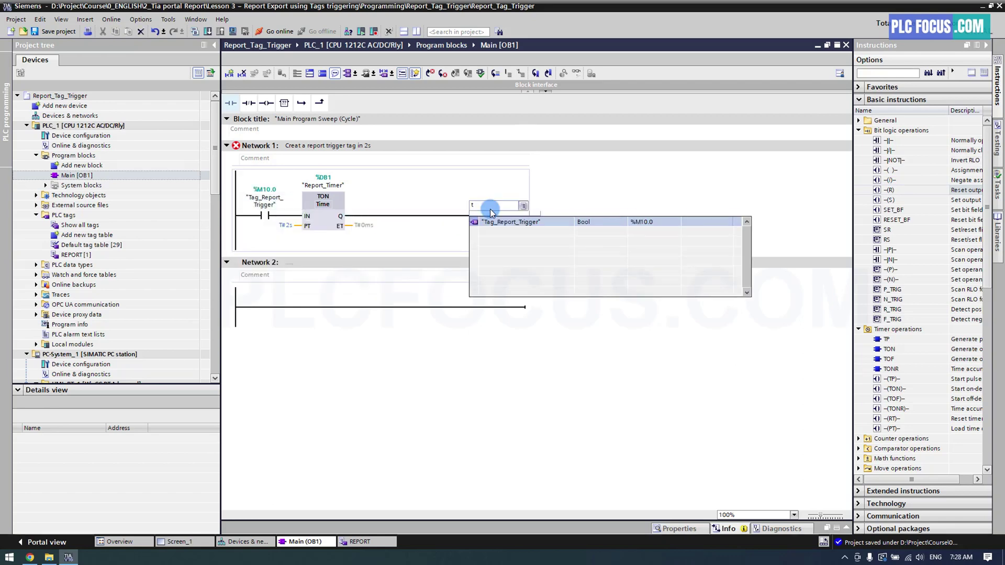
{"action": "left_click", "coordinate": [491, 214]}
{"action": "left_click", "coordinate": [477, 237]}
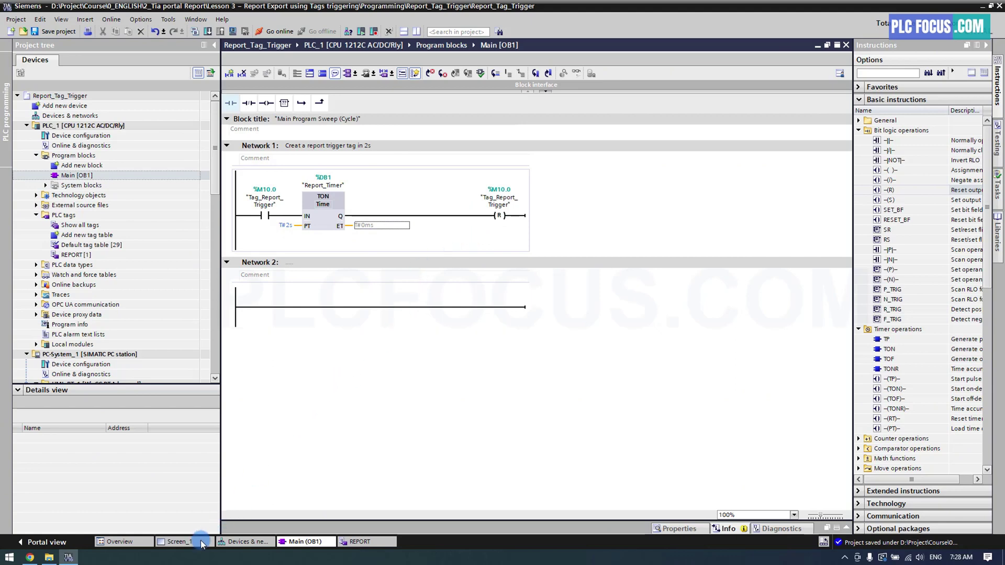
Step: Place a labelled, narrowed Report trigger status field for Tag_Report_Trigger on Screen_1
{"action": "left_click", "coordinate": [179, 541]}
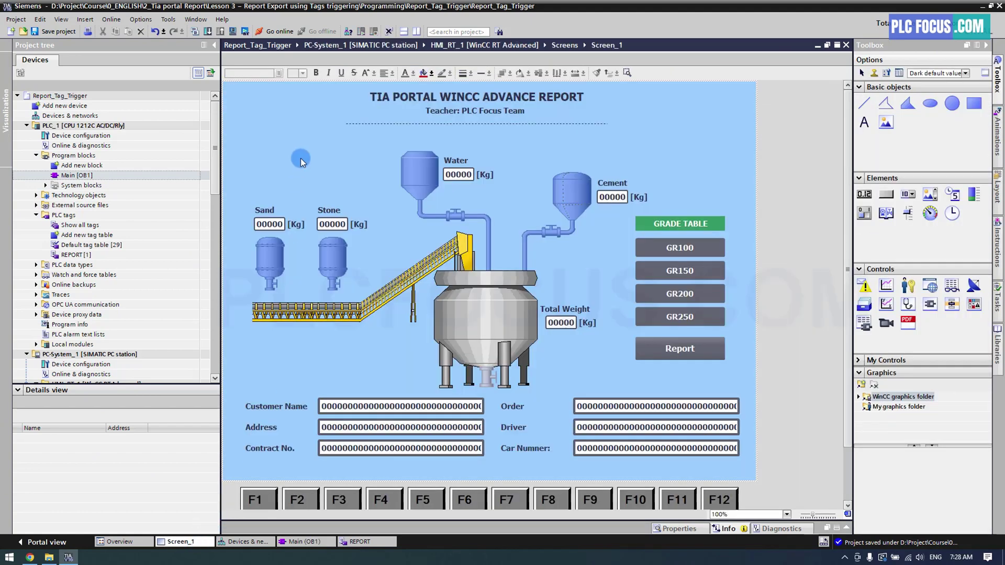
{"action": "left_click_drag", "start_coordinate": [214, 172], "coordinate": [212, 193]}
{"action": "left_click", "coordinate": [76, 195]}
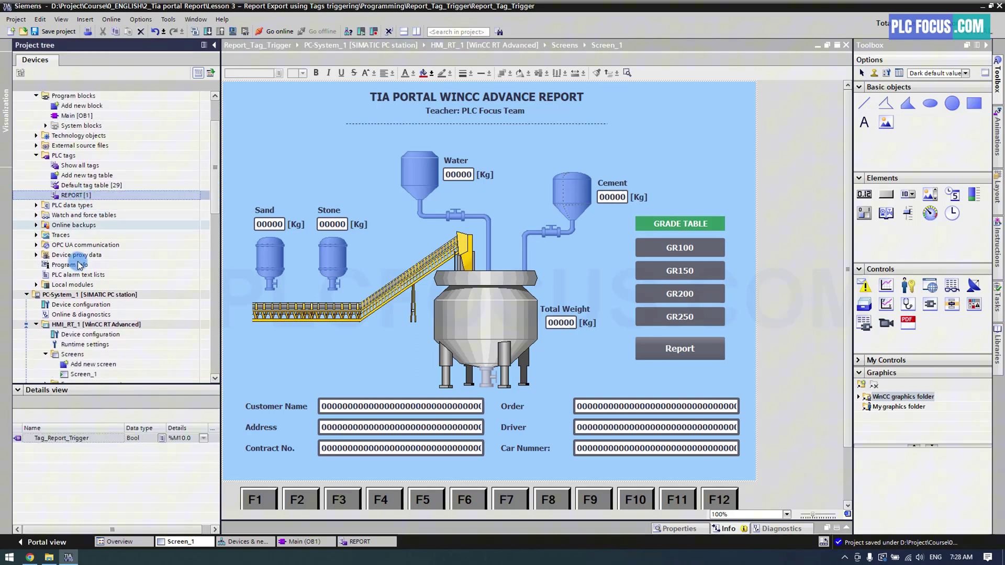
{"action": "mouse_move", "coordinate": [61, 437]}
{"action": "left_mouse_down"}
{"action": "mouse_move", "coordinate": [302, 176]}
{"action": "mouse_move", "coordinate": [292, 148]}
{"action": "mouse_move", "coordinate": [338, 146]}
{"action": "left_mouse_up"}
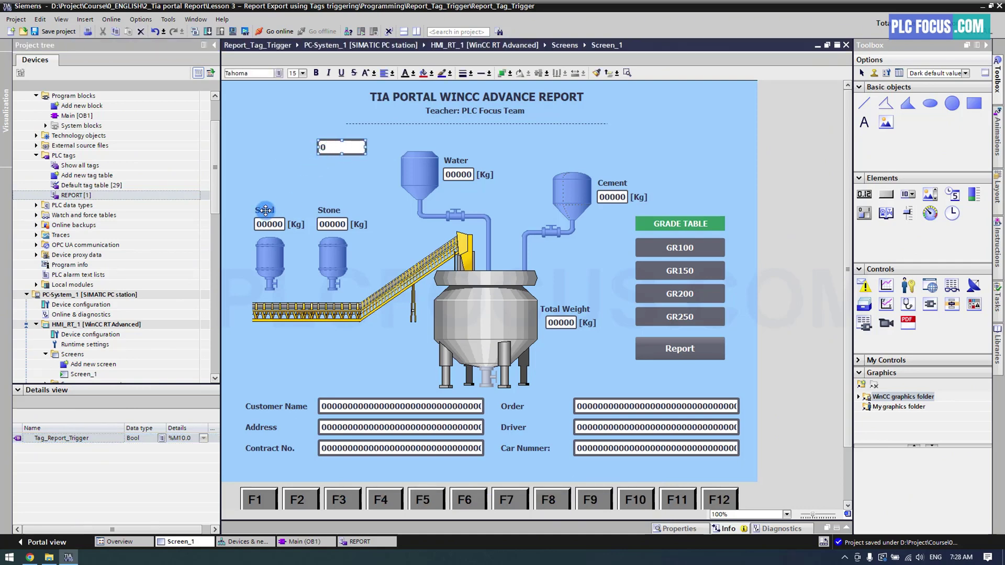
{"action": "left_click_drag", "start_coordinate": [266, 210], "coordinate": [279, 150]}
{"action": "double_click", "coordinate": [280, 150]}
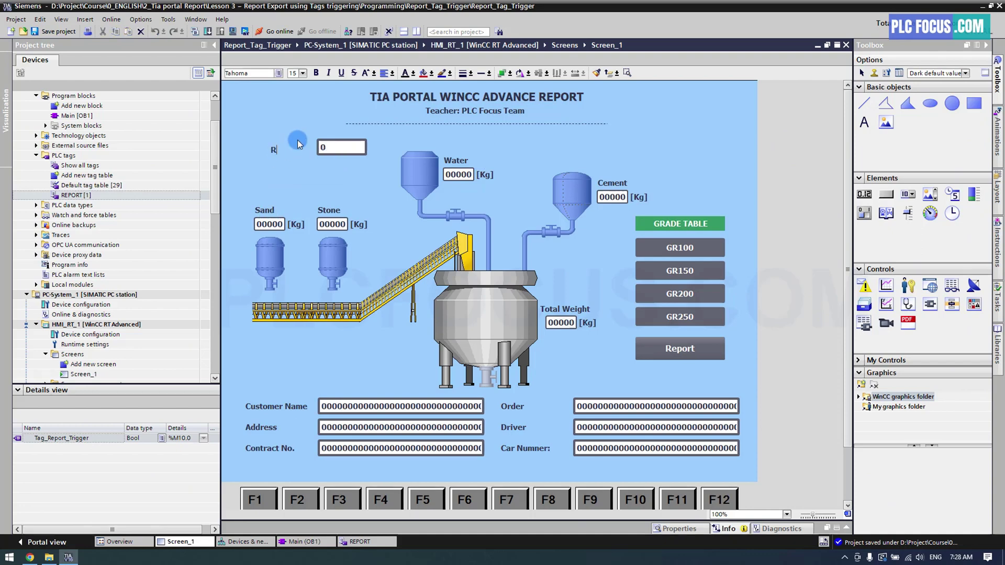
{"action": "type", "text": "Report trigger status"}
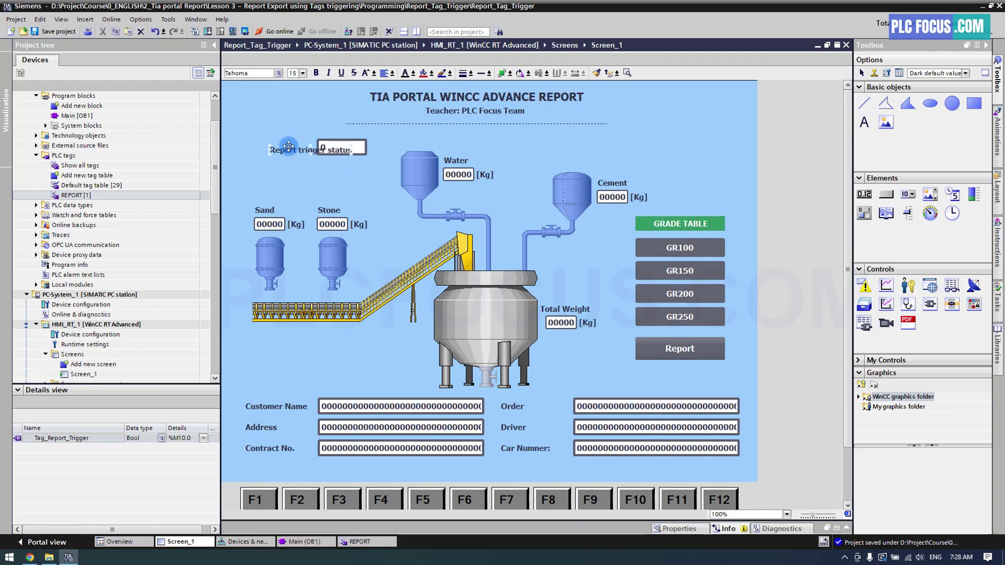
{"action": "left_click_drag", "start_coordinate": [289, 148], "coordinate": [275, 146]}
{"action": "left_click", "coordinate": [344, 147]}
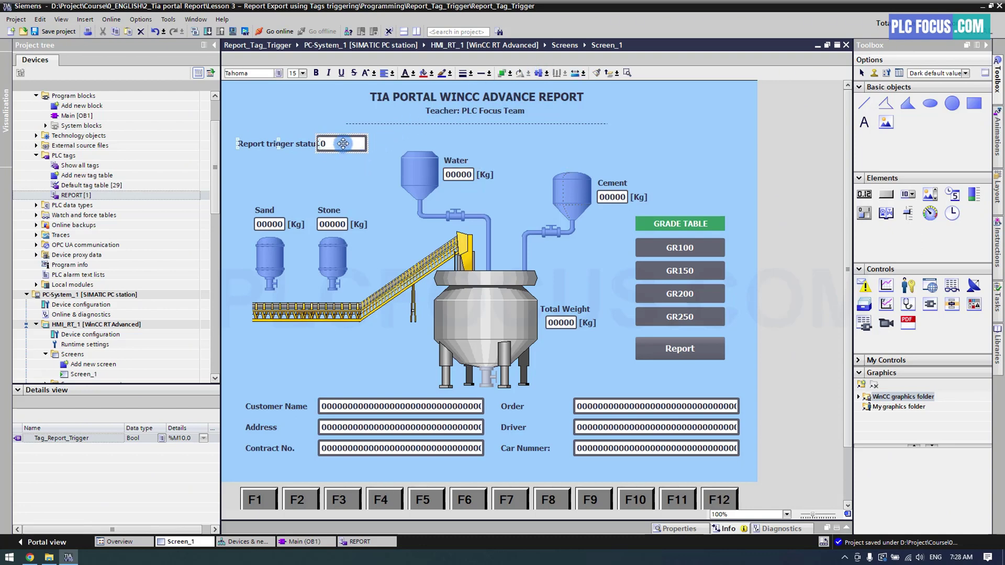
{"action": "left_click", "coordinate": [346, 145]}
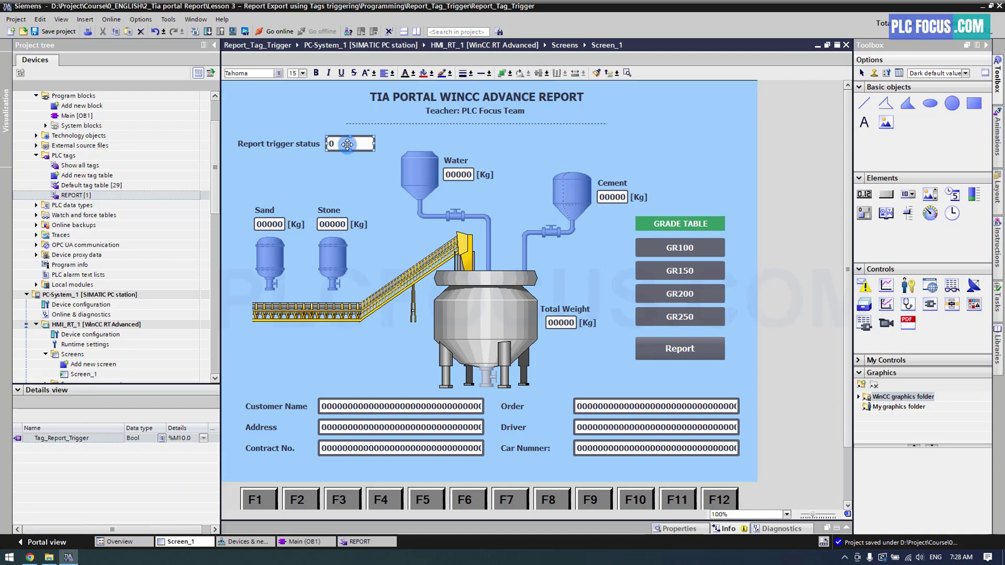
{"action": "left_click_drag", "start_coordinate": [373, 143], "coordinate": [352, 143]}
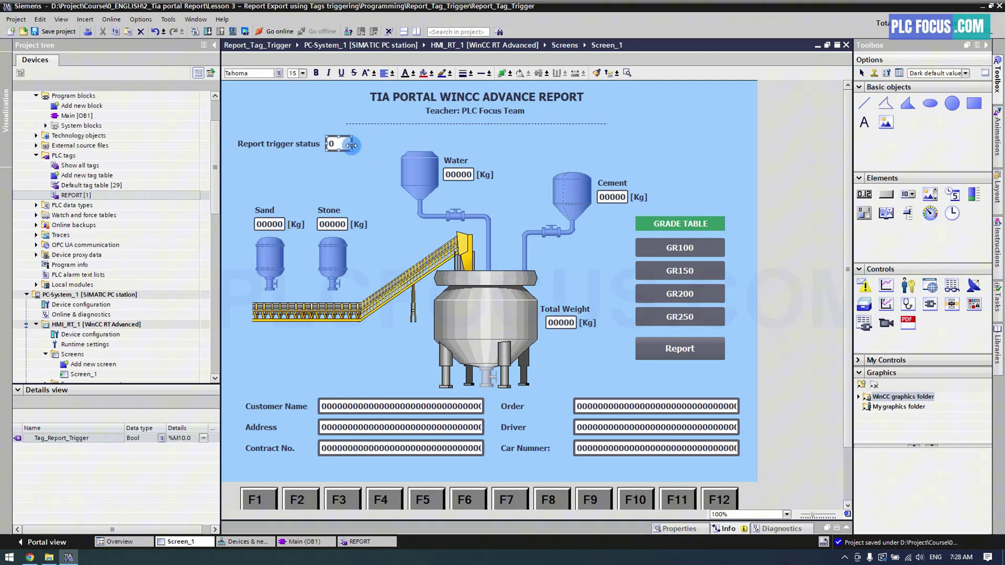
{"action": "left_click", "coordinate": [344, 161]}
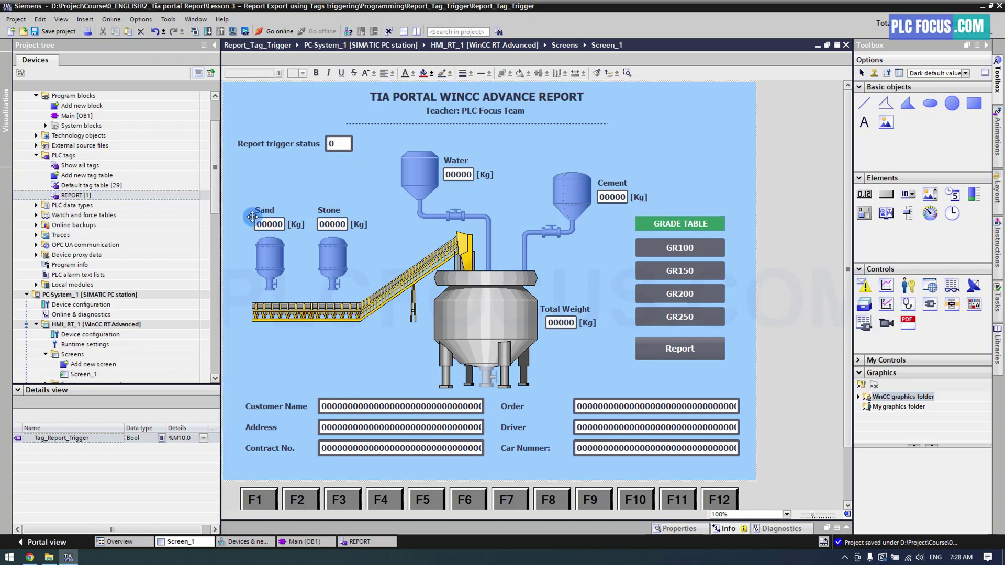
{"action": "scroll", "coordinate": [215, 199], "scroll_direction": "down", "scroll_amount": 2}
{"action": "scroll", "coordinate": [215, 200], "scroll_direction": "down", "scroll_amount": 3}
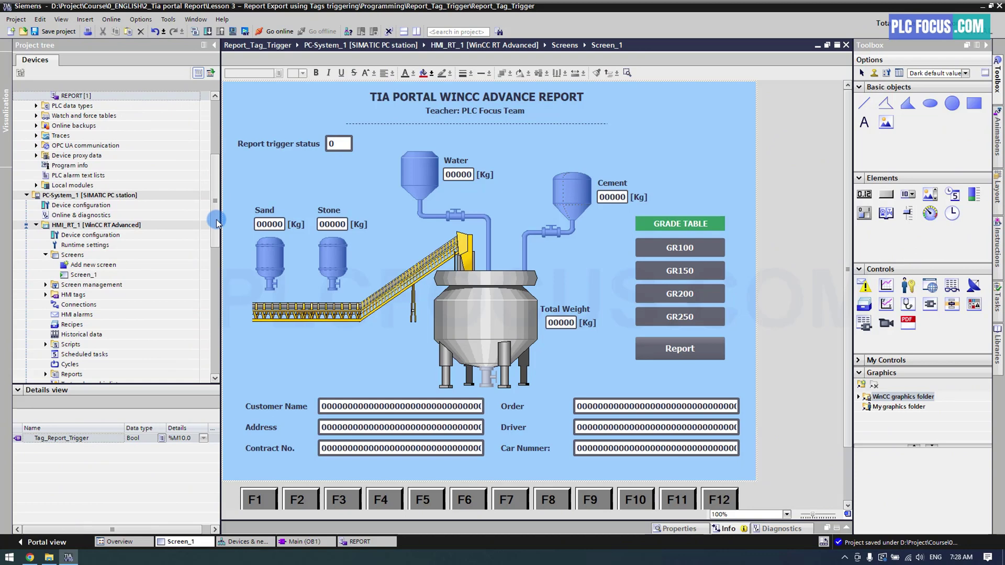
Step: Open the HMI default tag table and select Tag_Report_Trigger
{"action": "left_click", "coordinate": [46, 285]}
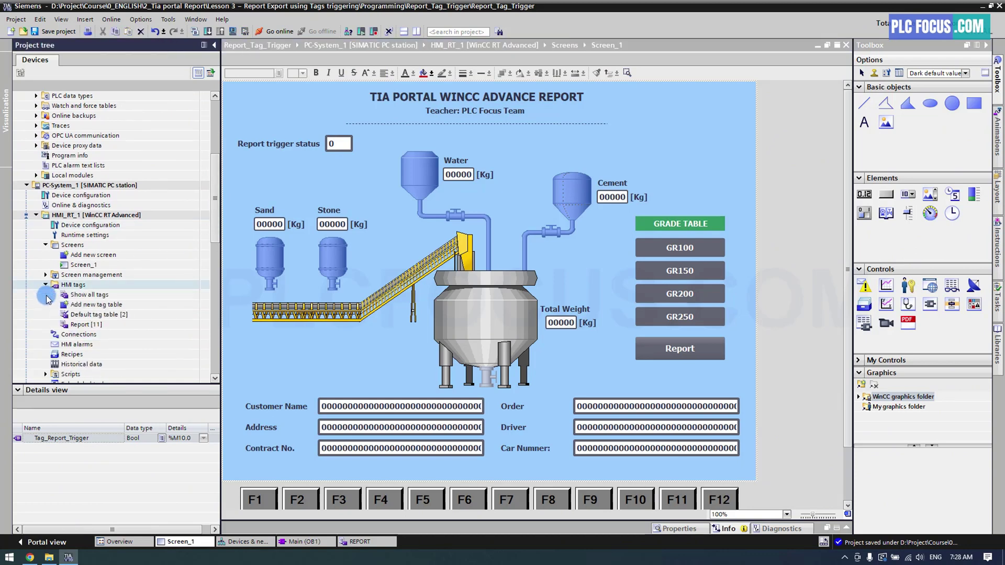
{"action": "double_click", "coordinate": [81, 315]}
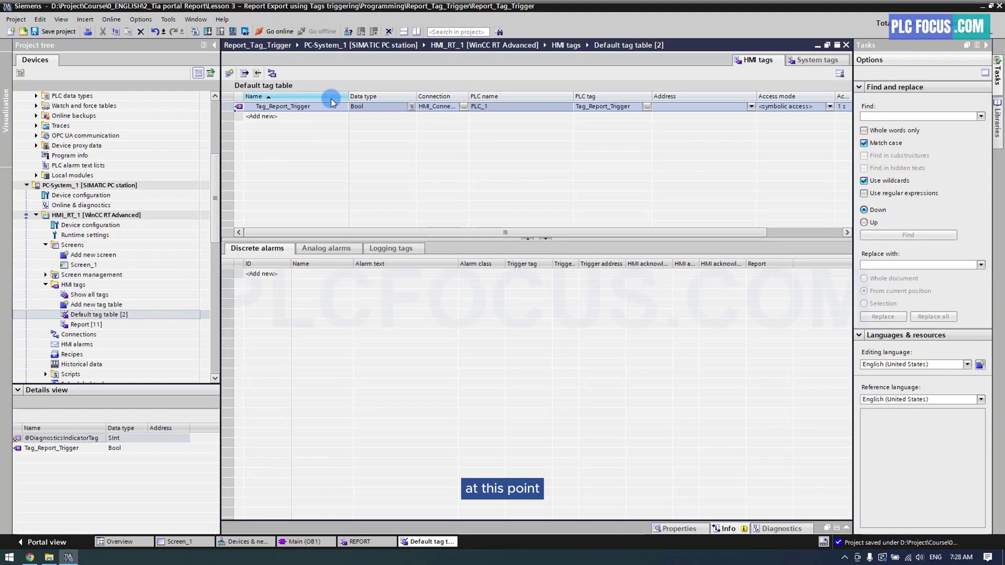
{"action": "left_click", "coordinate": [322, 106]}
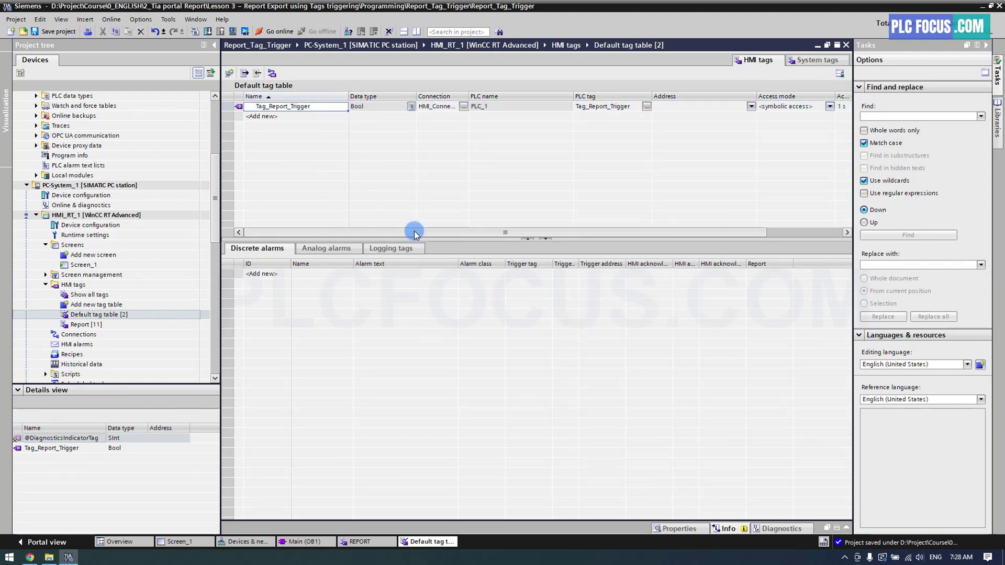
{"action": "left_click_drag", "start_coordinate": [408, 232], "coordinate": [448, 233]}
Step: Set Tag_Report_Trigger's acquisition cycle to 100 ms
{"action": "left_click", "coordinate": [695, 106]}
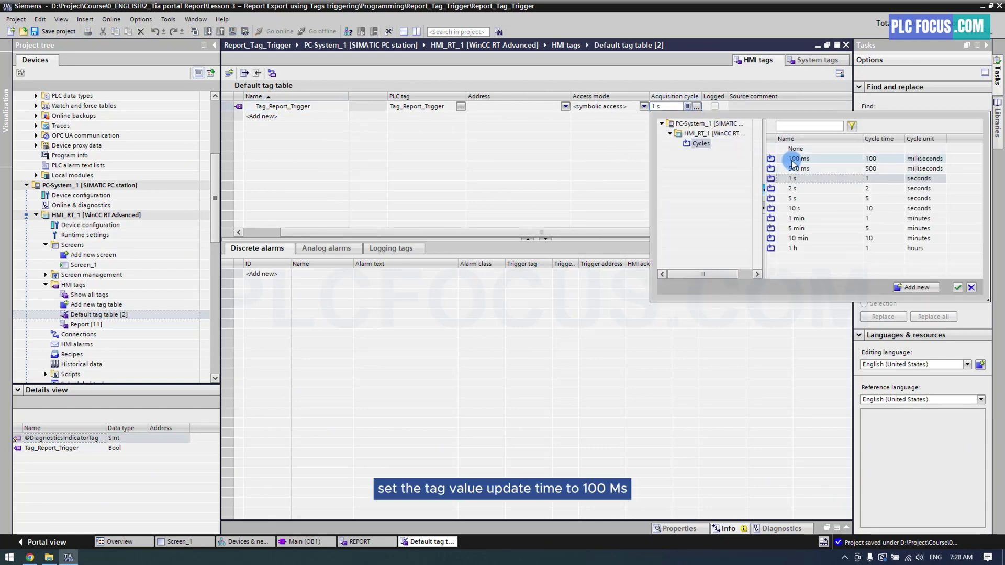
{"action": "left_click", "coordinate": [795, 160]}
{"action": "left_click", "coordinate": [957, 287]}
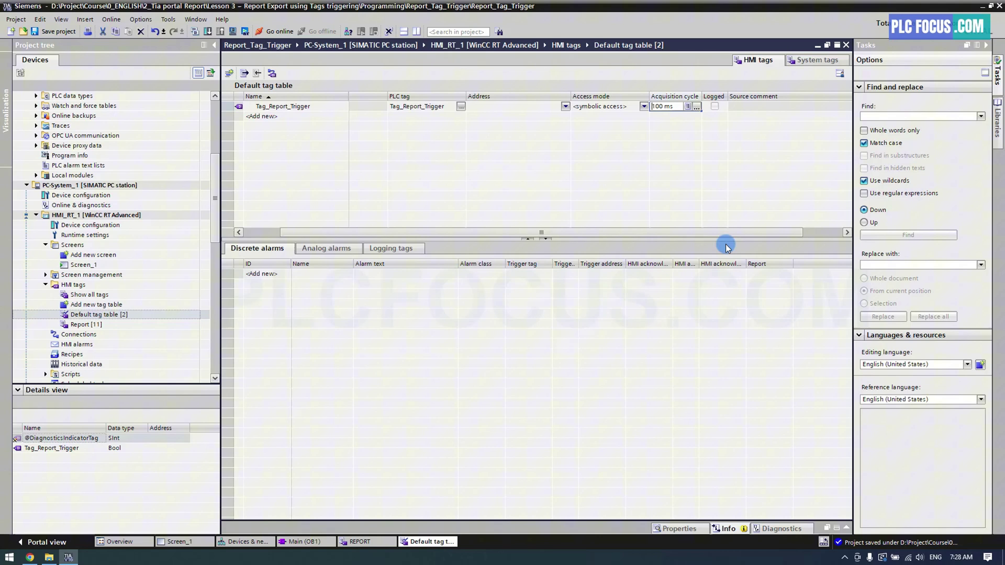
{"action": "left_click_drag", "start_coordinate": [671, 232], "coordinate": [636, 233]}
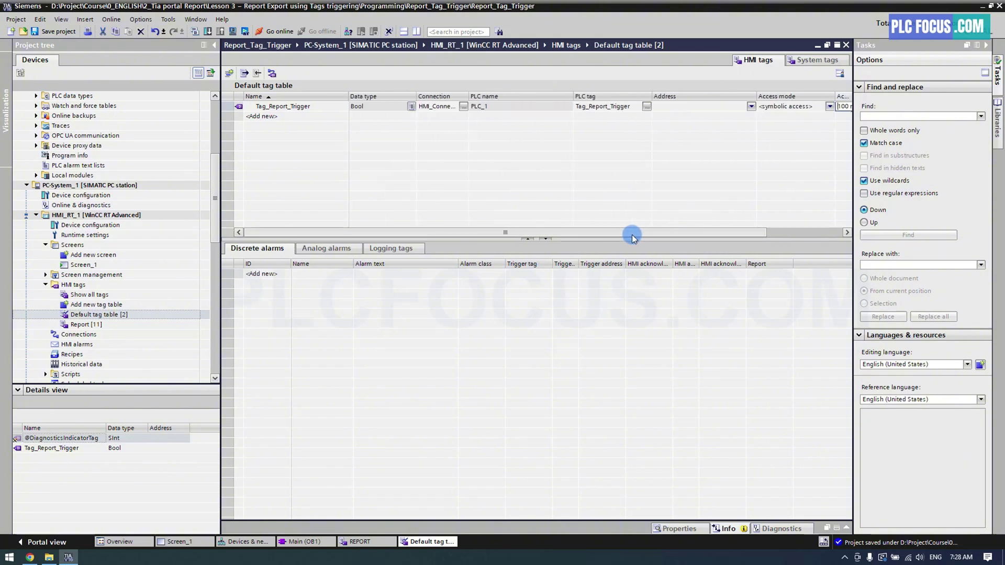
Step: Show the properties of the Tag_Report_Trigger HMI tag
{"action": "left_click", "coordinate": [288, 112]}
{"action": "right_click", "coordinate": [287, 113]}
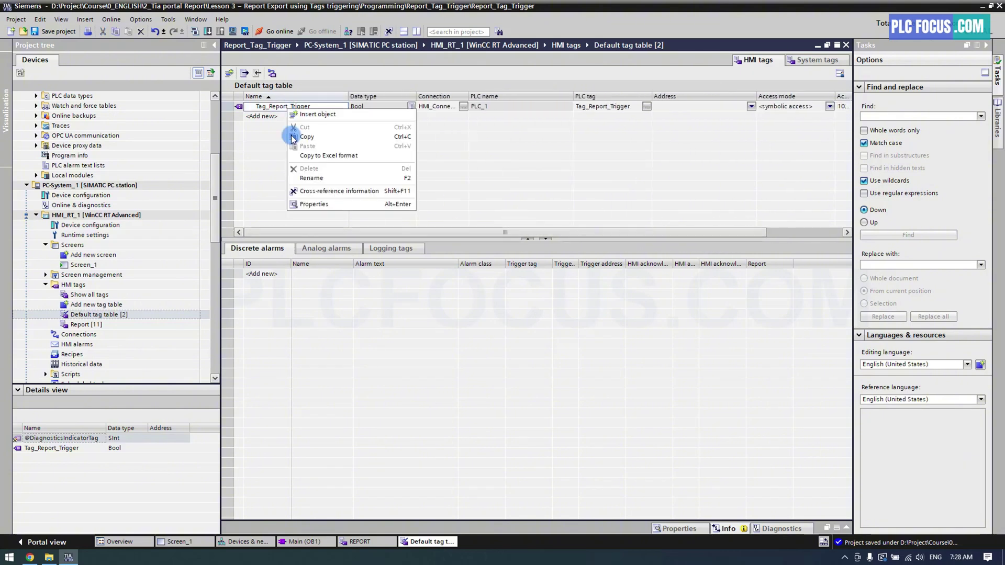
{"action": "left_click", "coordinate": [306, 204]}
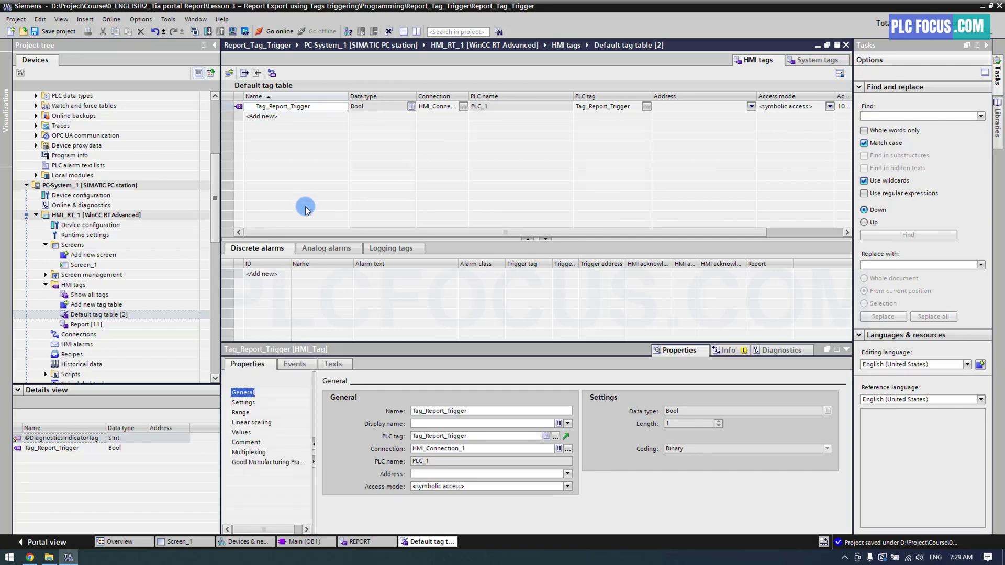
Step: Attach Excel_Report to the tag's Value change event and copy the course's trigger snippet
{"action": "left_click", "coordinate": [297, 365]}
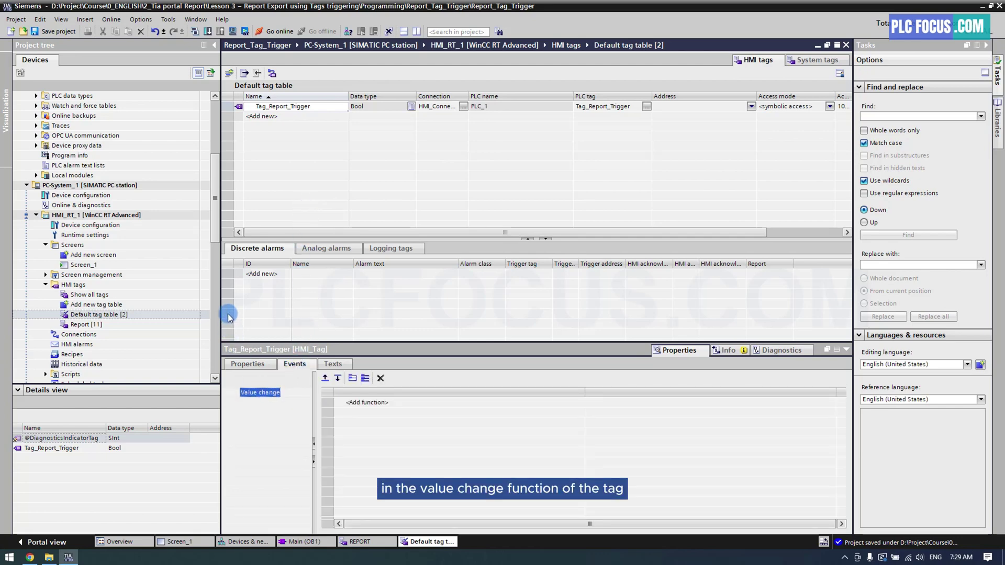
{"action": "left_click_drag", "start_coordinate": [217, 220], "coordinate": [218, 265]}
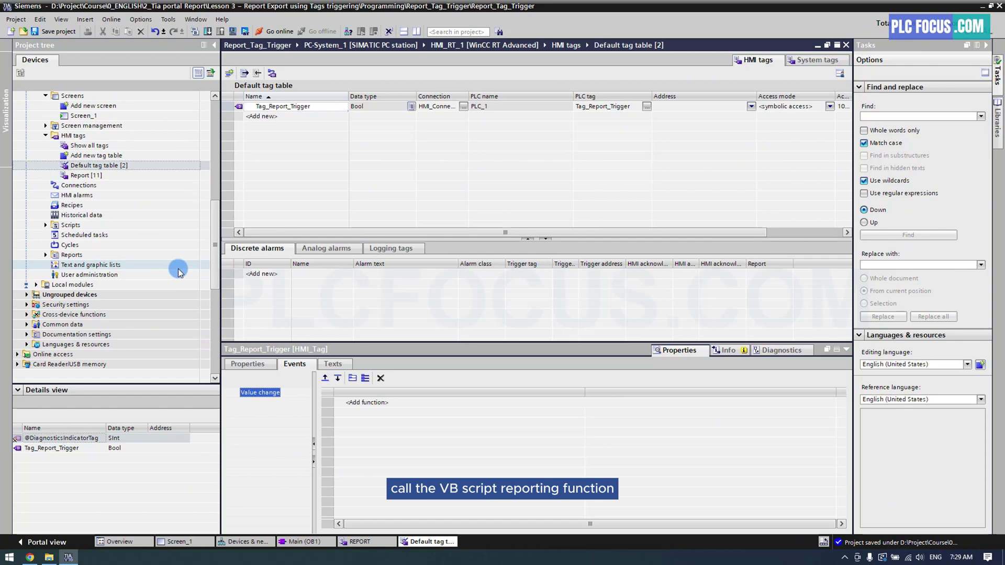
{"action": "left_click", "coordinate": [45, 225]}
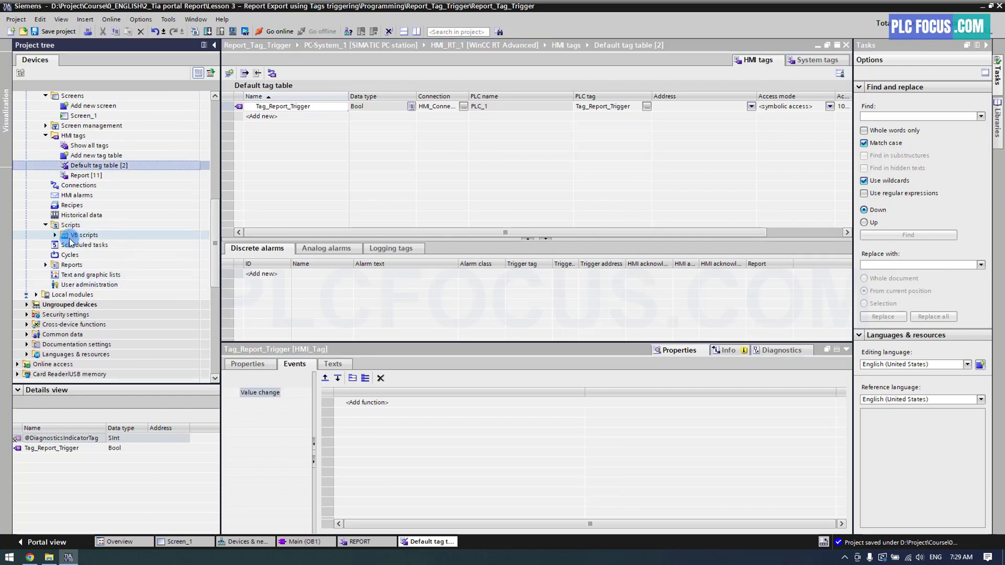
{"action": "left_click", "coordinate": [55, 235]}
{"action": "left_click", "coordinate": [85, 256]}
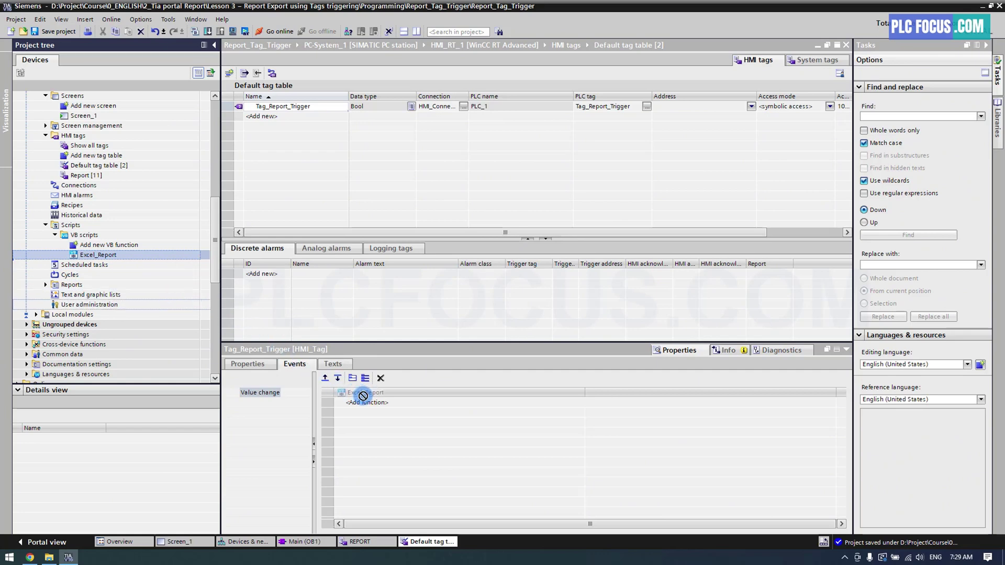
{"action": "left_click_drag", "start_coordinate": [86, 259], "coordinate": [376, 407]}
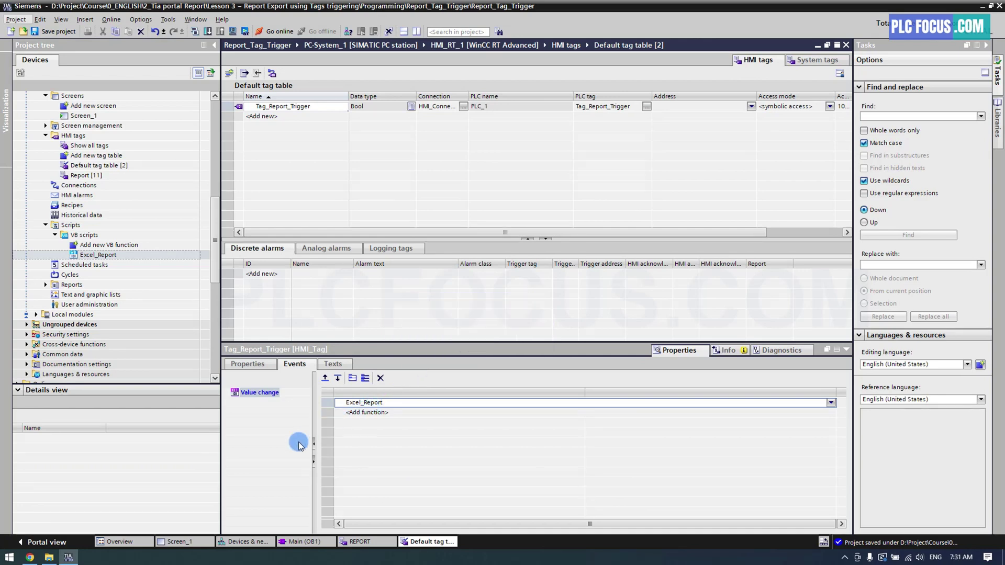
{"action": "left_click", "coordinate": [31, 557]}
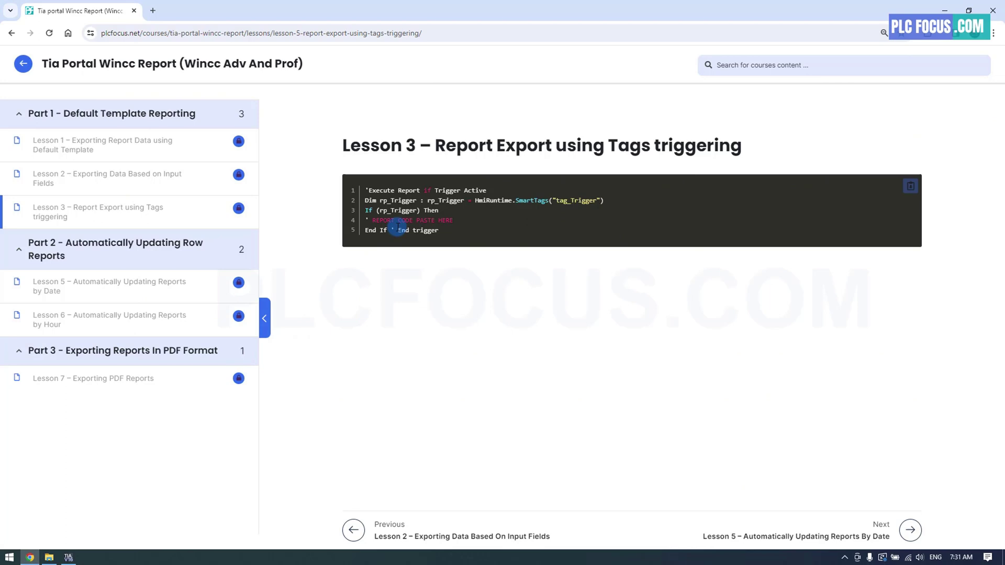
{"action": "left_click", "coordinate": [911, 186]}
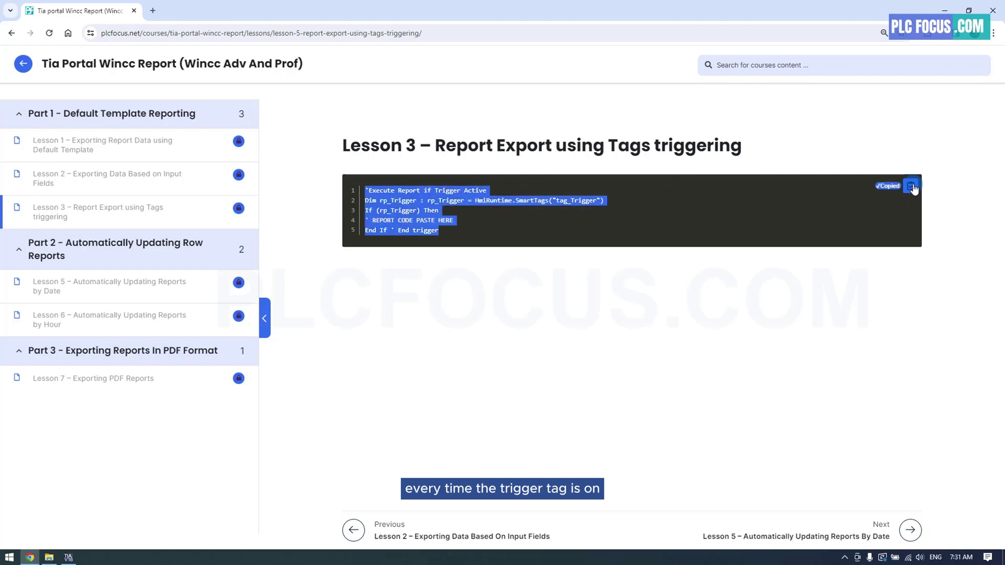
Step: Open Excel_Report and paste the trigger If/End If block below the Sub header
{"action": "left_click", "coordinate": [69, 558]}
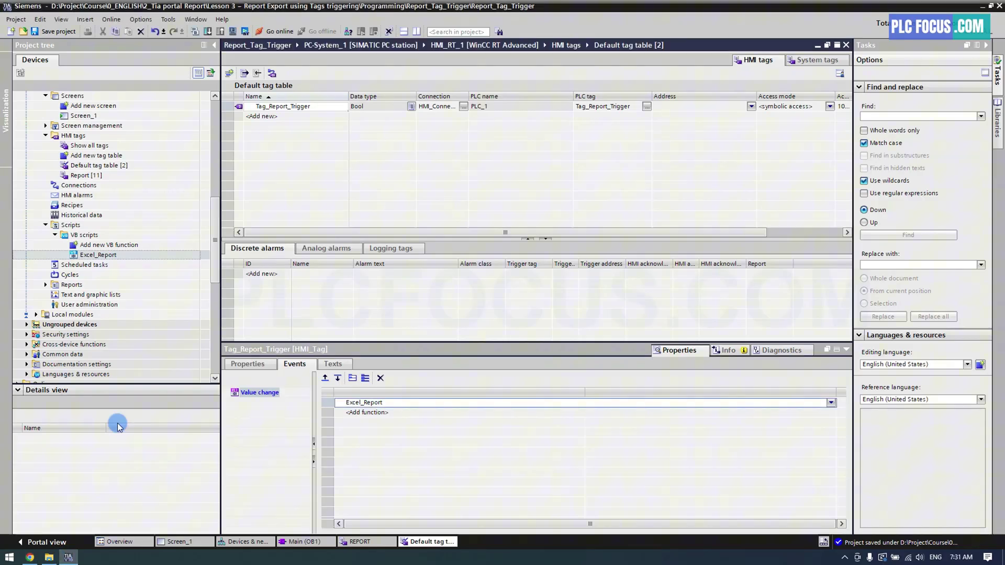
{"action": "double_click", "coordinate": [98, 255]}
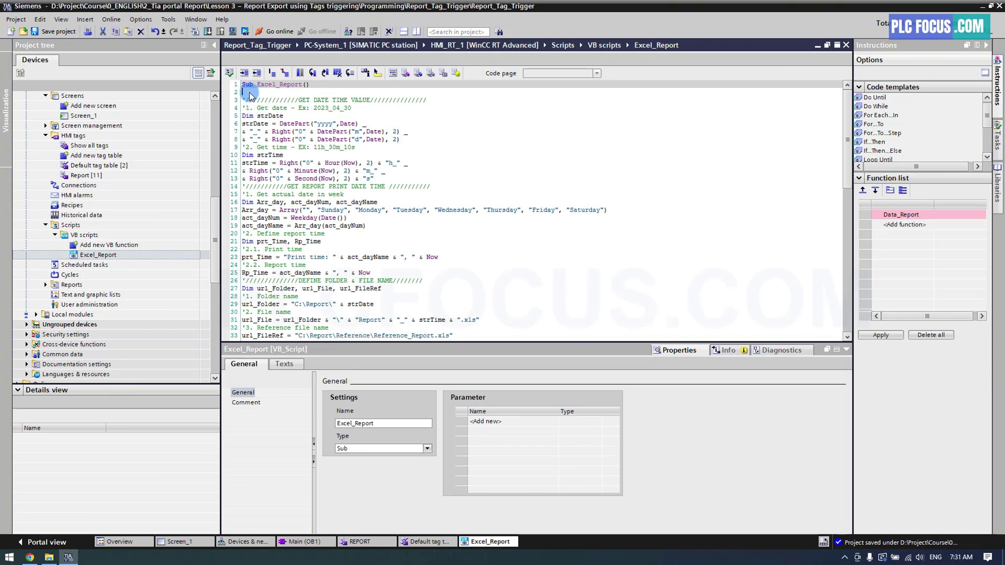
{"action": "key", "text": "Return"}
{"action": "key", "text": "Return"}
{"action": "key", "text": "Return"}
{"action": "key", "text": "Return"}
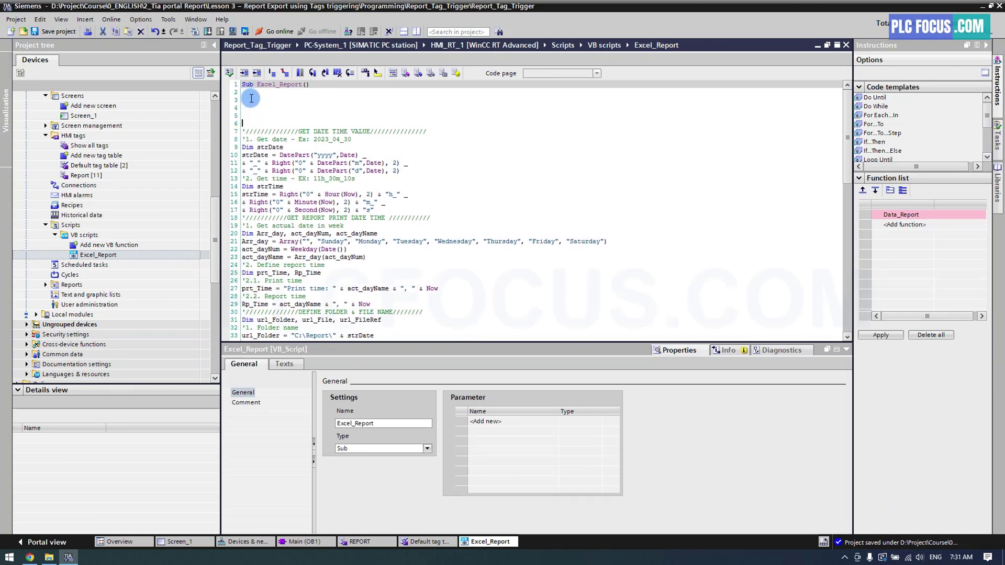
{"action": "right_click", "coordinate": [251, 98]}
{"action": "left_click", "coordinate": [271, 124]}
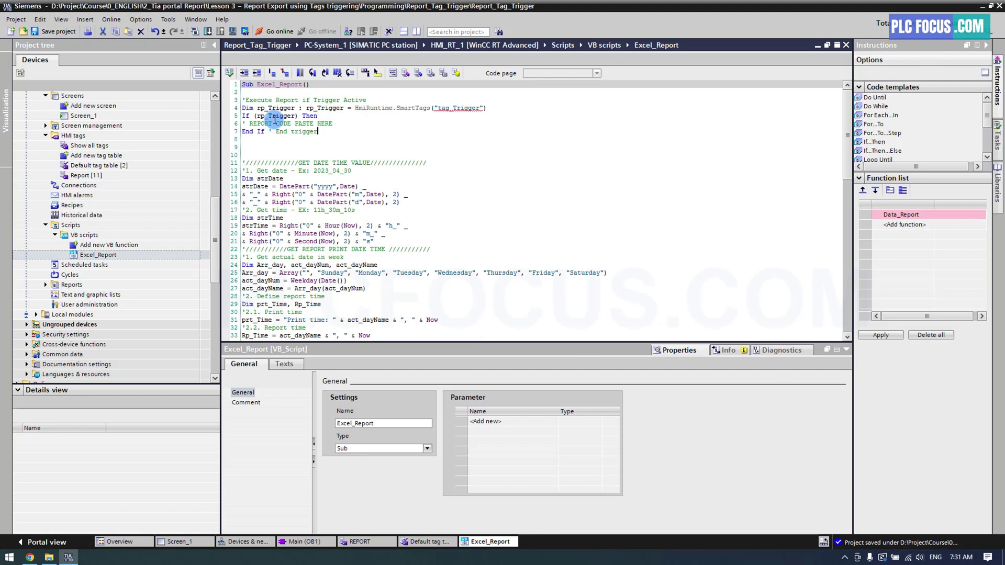
Step: Cut the report code body out of the Excel_Report script
{"action": "left_click", "coordinate": [272, 124]}
{"action": "left_click_drag", "start_coordinate": [334, 123], "coordinate": [245, 124]}
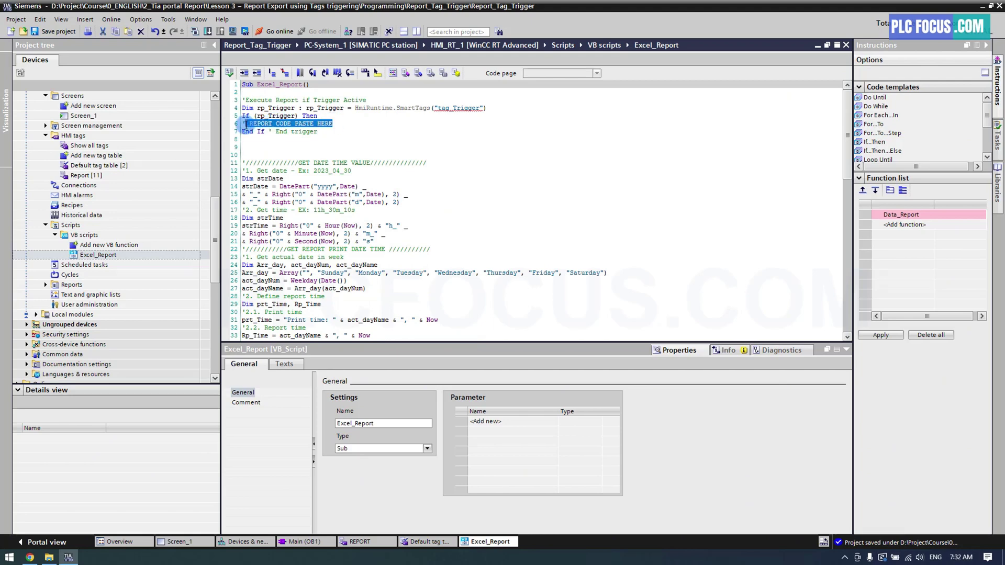
{"action": "left_click", "coordinate": [244, 163]}
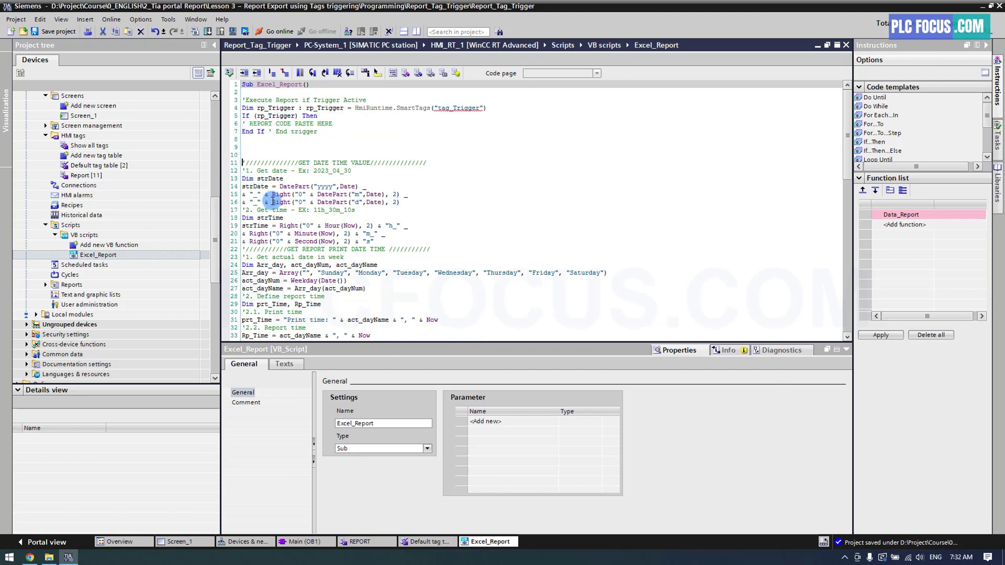
{"action": "scroll", "coordinate": [270, 191], "scroll_direction": "down", "scroll_amount": 5}
{"action": "scroll", "coordinate": [275, 200], "scroll_direction": "down", "scroll_amount": 7}
{"action": "scroll", "coordinate": [284, 206], "scroll_direction": "down", "scroll_amount": 7}
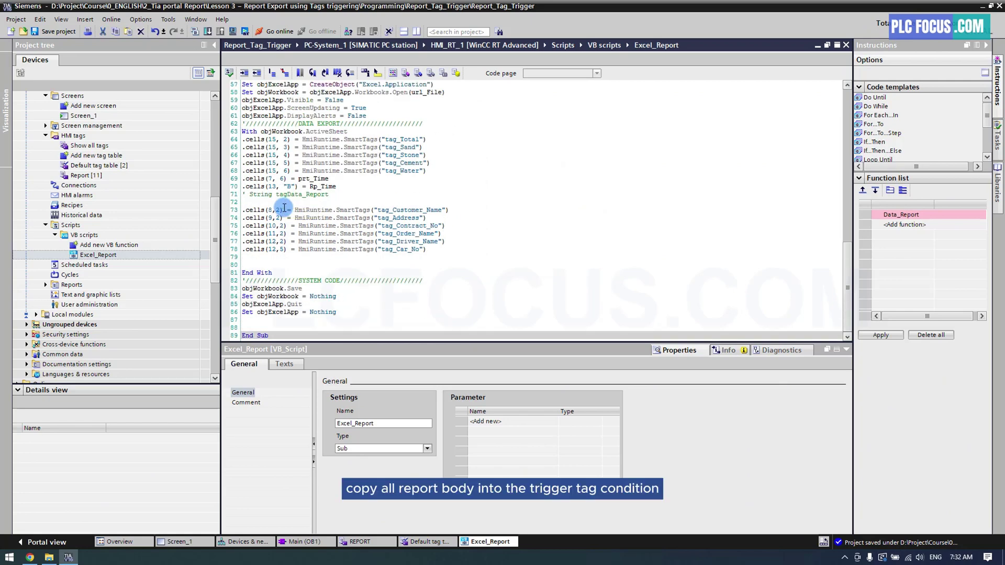
{"action": "key", "text": "ctrl+a"}
{"action": "right_click", "coordinate": [329, 239]}
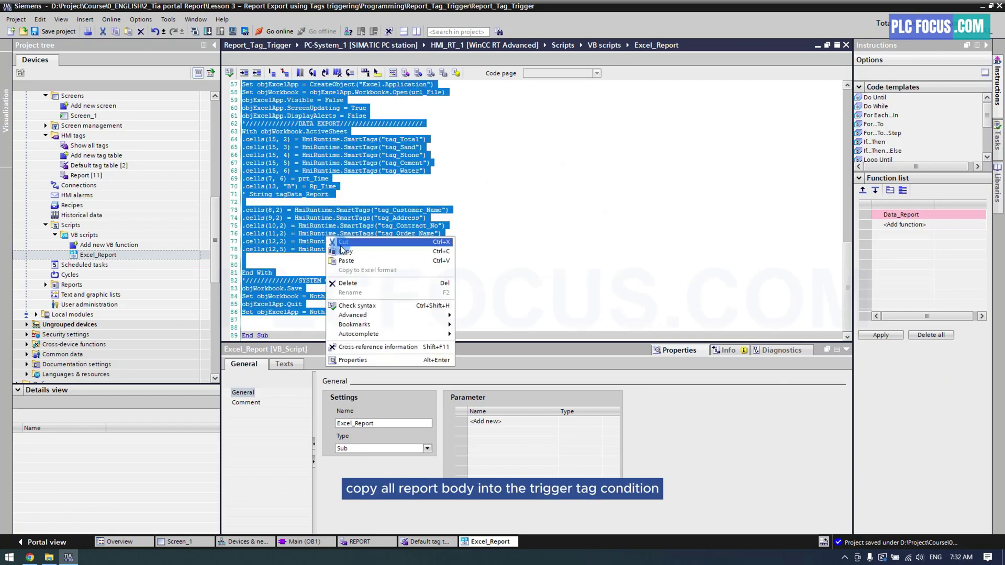
{"action": "left_click", "coordinate": [332, 243]}
Step: Replace the REPORT CODE PASTE HERE placeholder with the report body inside the If block
{"action": "left_click_drag", "start_coordinate": [333, 124], "coordinate": [249, 126]}
{"action": "key", "text": "Delete"}
{"action": "key", "text": "Return"}
{"action": "key", "text": "Return"}
{"action": "key", "text": "Return"}
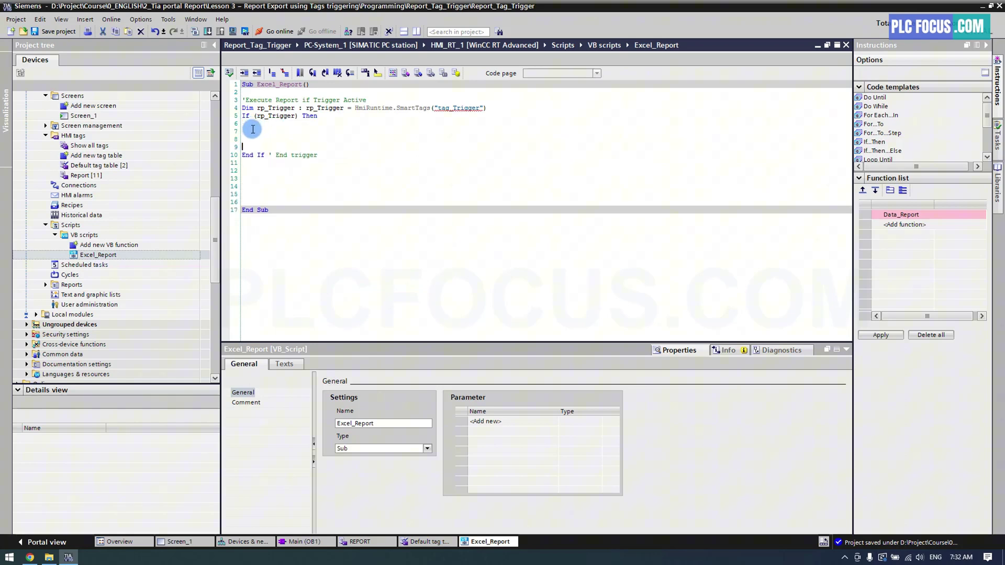
{"action": "right_click", "coordinate": [252, 131]}
{"action": "left_click", "coordinate": [273, 157]}
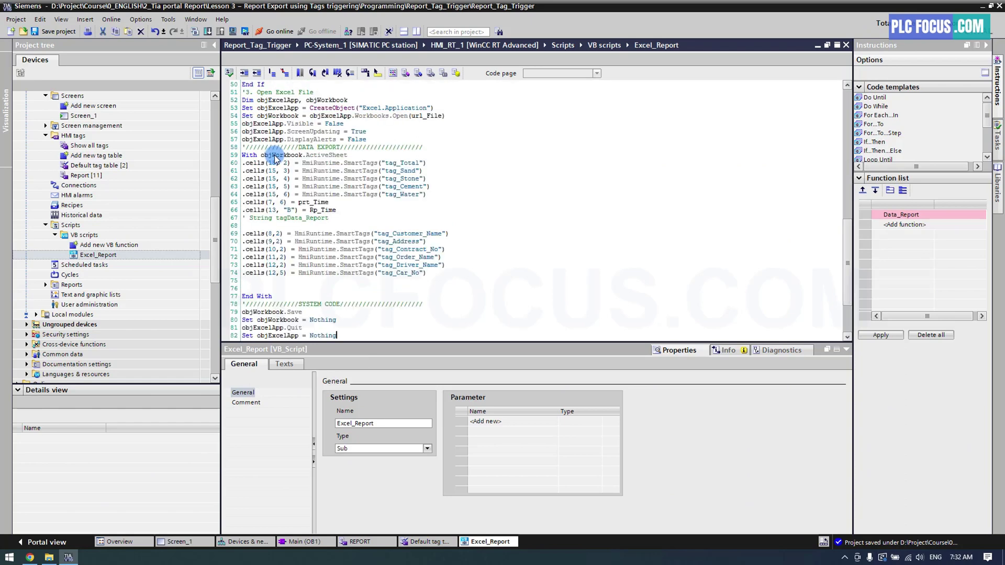
{"action": "scroll", "coordinate": [322, 156], "scroll_direction": "down", "scroll_amount": 5}
{"action": "scroll", "coordinate": [322, 156], "scroll_direction": "up", "scroll_amount": 4}
{"action": "scroll", "coordinate": [322, 156], "scroll_direction": "up", "scroll_amount": 4}
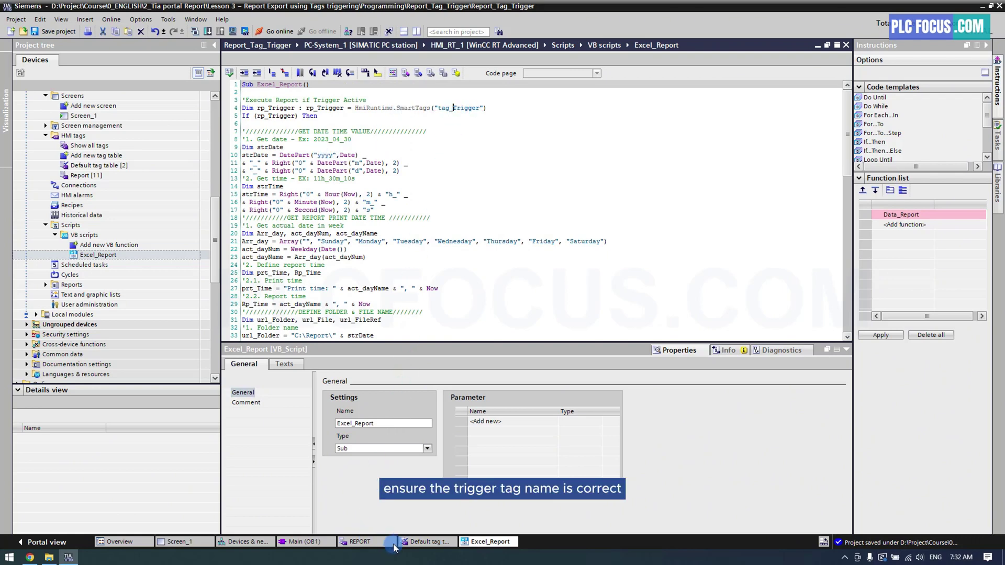
Step: Replace tag_Trigger in the Excel_Report script with Tag_Report_Trigger, copied from the default tag table
{"action": "left_click", "coordinate": [420, 542]}
{"action": "double_click", "coordinate": [282, 106]}
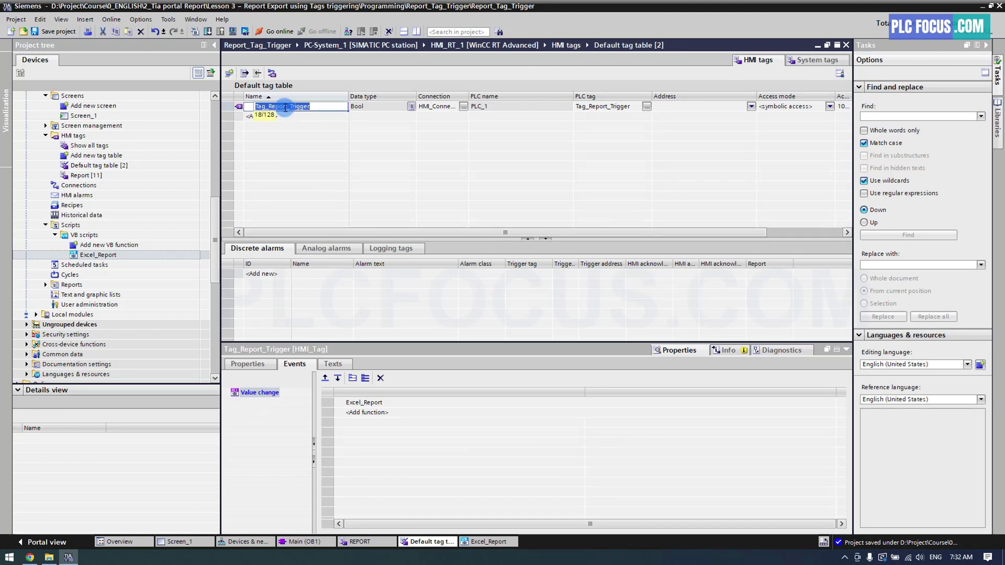
{"action": "right_click", "coordinate": [285, 109]}
{"action": "left_click", "coordinate": [302, 123]}
{"action": "left_click", "coordinate": [475, 542]}
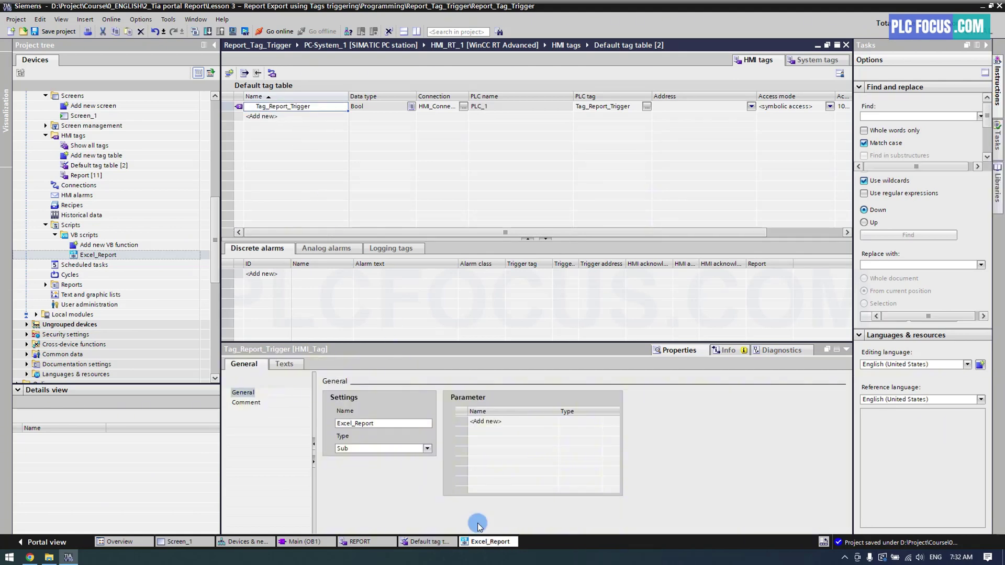
{"action": "left_click_drag", "start_coordinate": [438, 108], "coordinate": [449, 110]}
{"action": "right_click", "coordinate": [449, 112]}
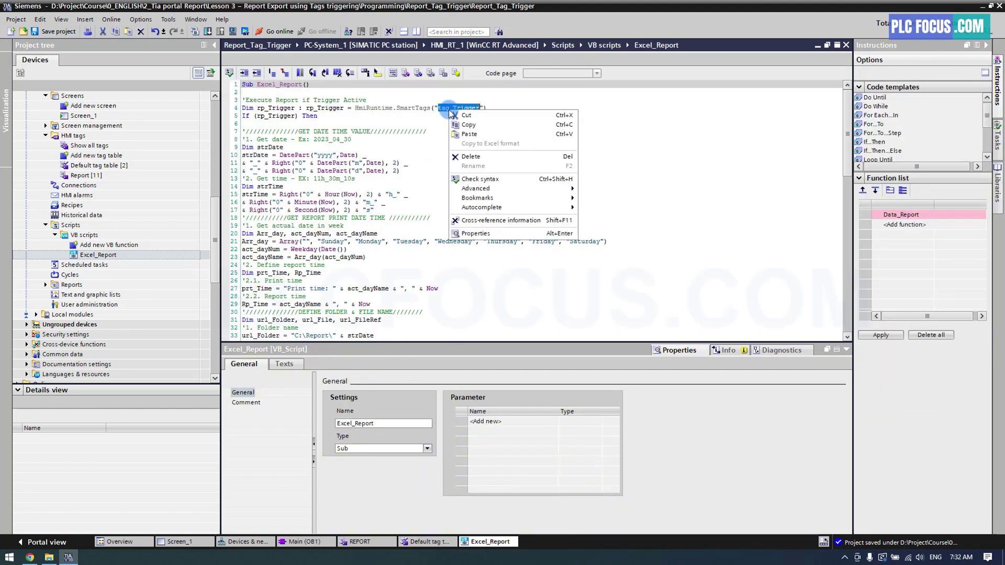
{"action": "left_click", "coordinate": [466, 134]}
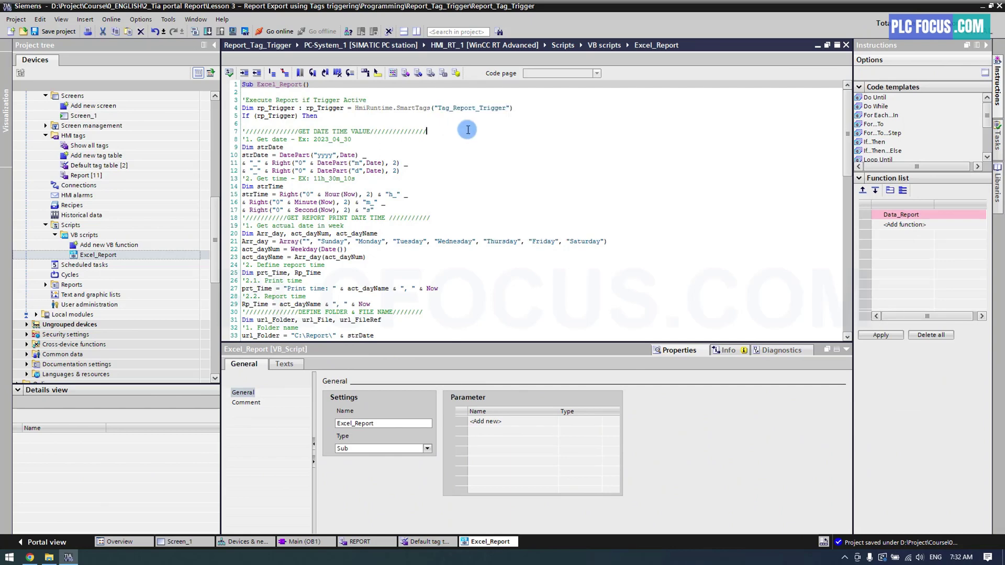
Step: Save the project and open the Main [OB1] ladder block
{"action": "left_click", "coordinate": [65, 33]}
{"action": "scroll", "coordinate": [218, 144], "scroll_direction": "up", "scroll_amount": 4}
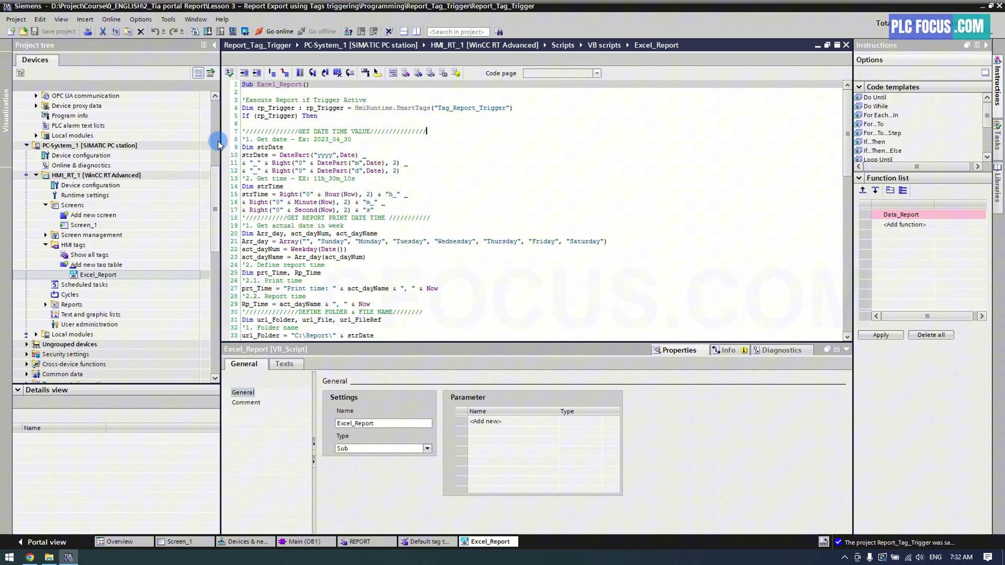
{"action": "left_click_drag", "start_coordinate": [218, 144], "coordinate": [225, 102]}
{"action": "double_click", "coordinate": [101, 180]}
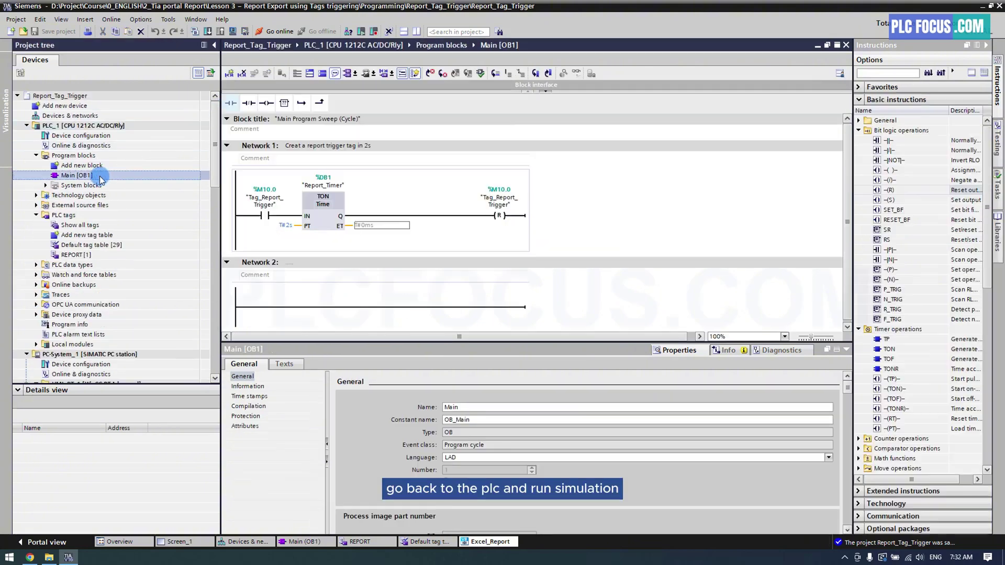
Step: Start PLC simulation with block simulation support and find the simulated CPU on PN/IE_1
{"action": "left_click", "coordinate": [233, 32]}
{"action": "left_click", "coordinate": [566, 350]}
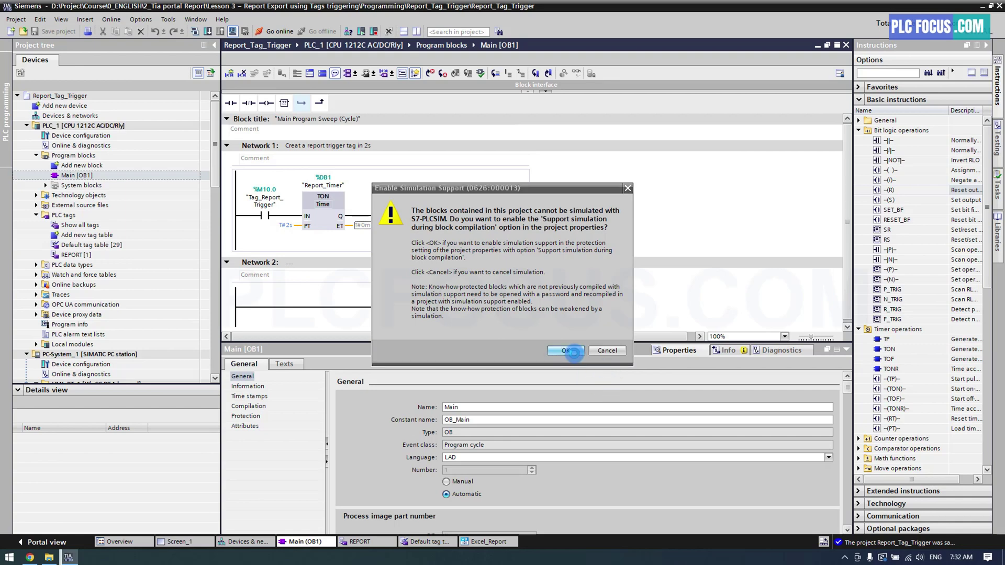
{"action": "left_click", "coordinate": [534, 309]}
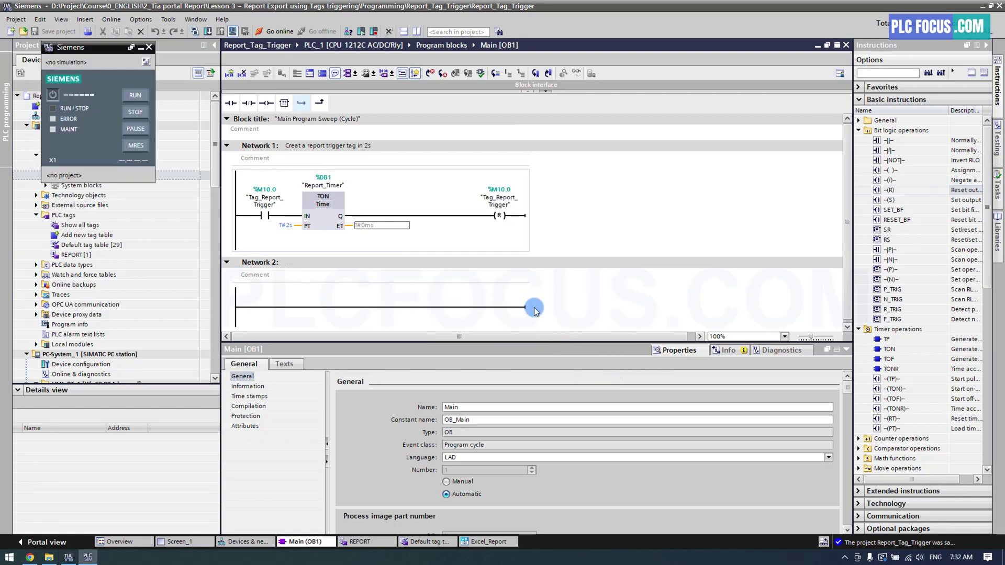
{"action": "left_click", "coordinate": [534, 221]}
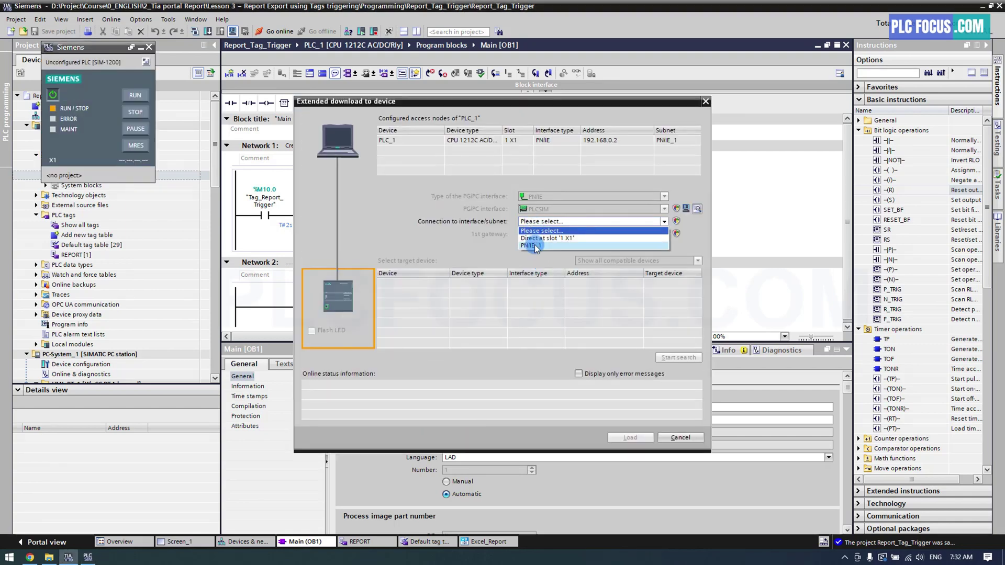
{"action": "left_click", "coordinate": [670, 357]}
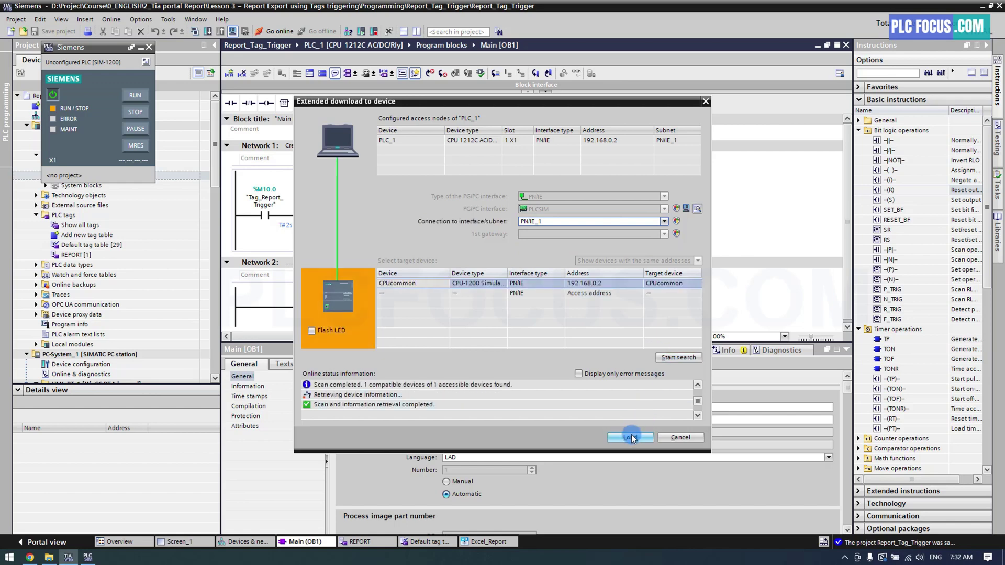
Step: Download PLC_1 to the simulated CPU, start the module, and monitor Main [OB1] online
{"action": "left_click", "coordinate": [629, 437]}
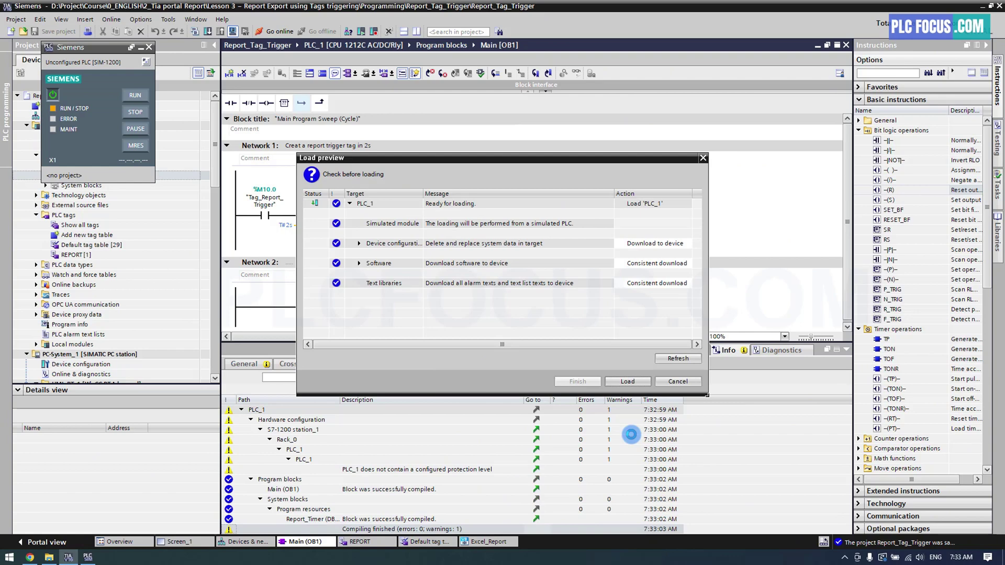
{"action": "left_click", "coordinate": [627, 382]}
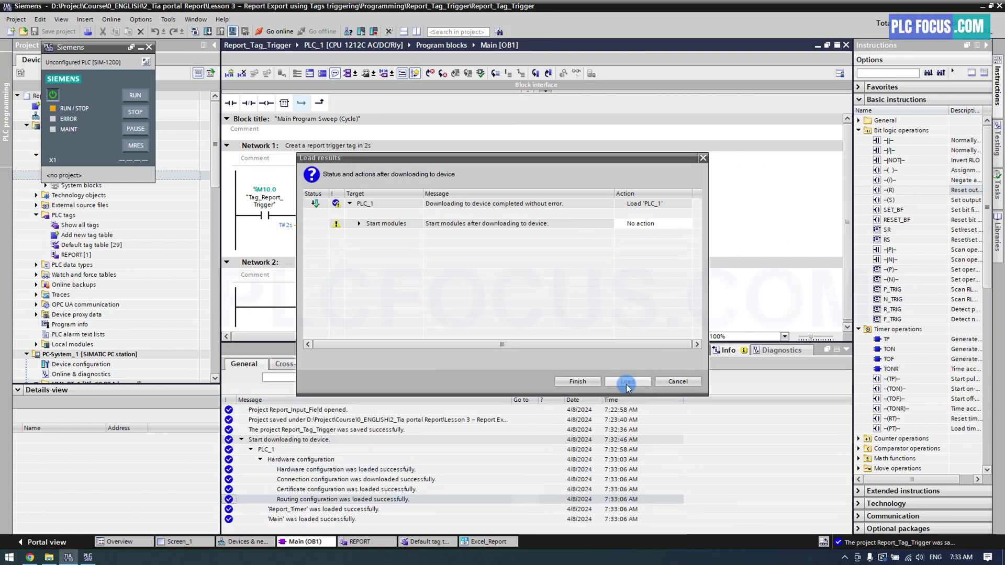
{"action": "left_click", "coordinate": [636, 223]}
{"action": "left_click", "coordinate": [637, 223]}
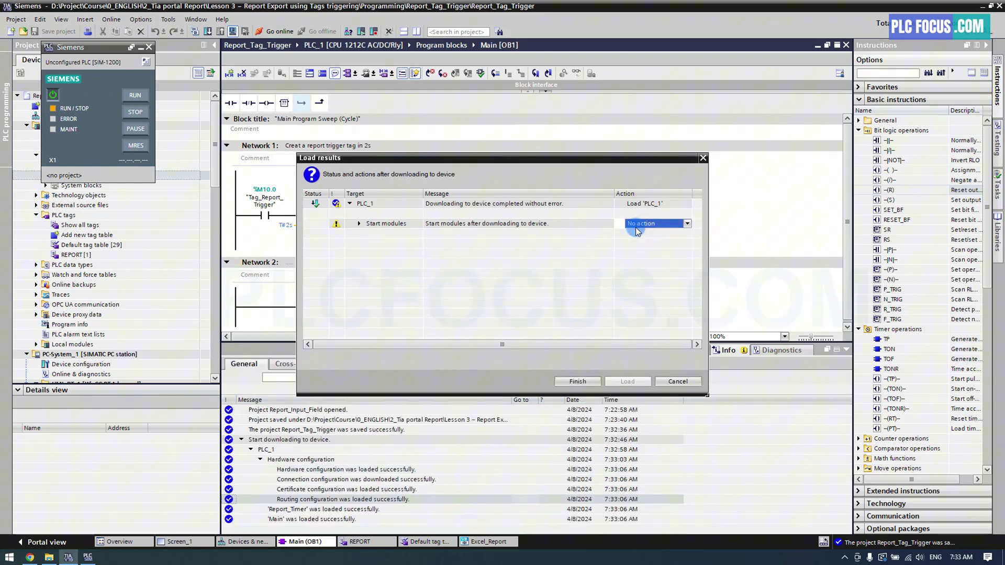
{"action": "left_click", "coordinate": [636, 242]}
{"action": "left_click", "coordinate": [585, 382]}
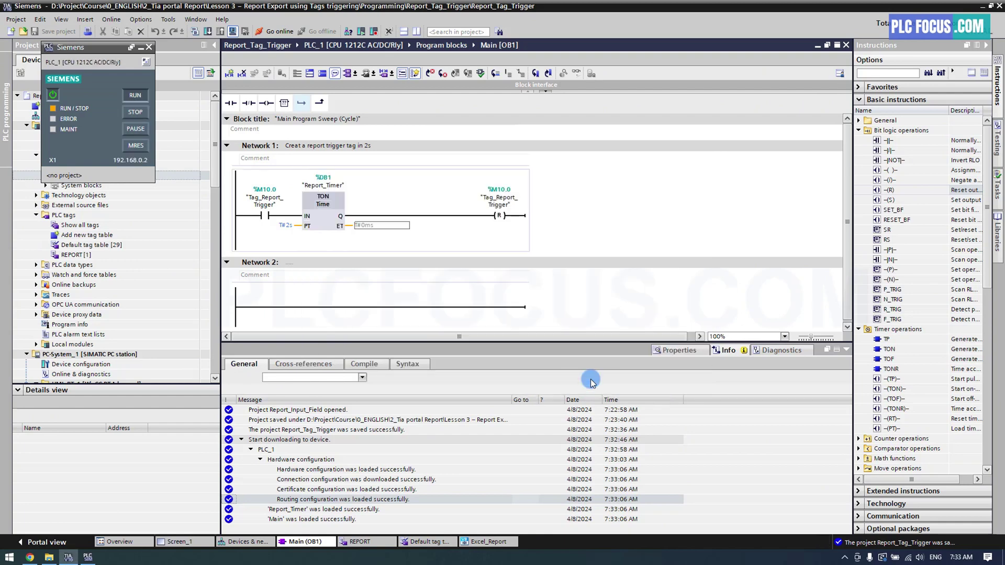
{"action": "left_click", "coordinate": [143, 50]}
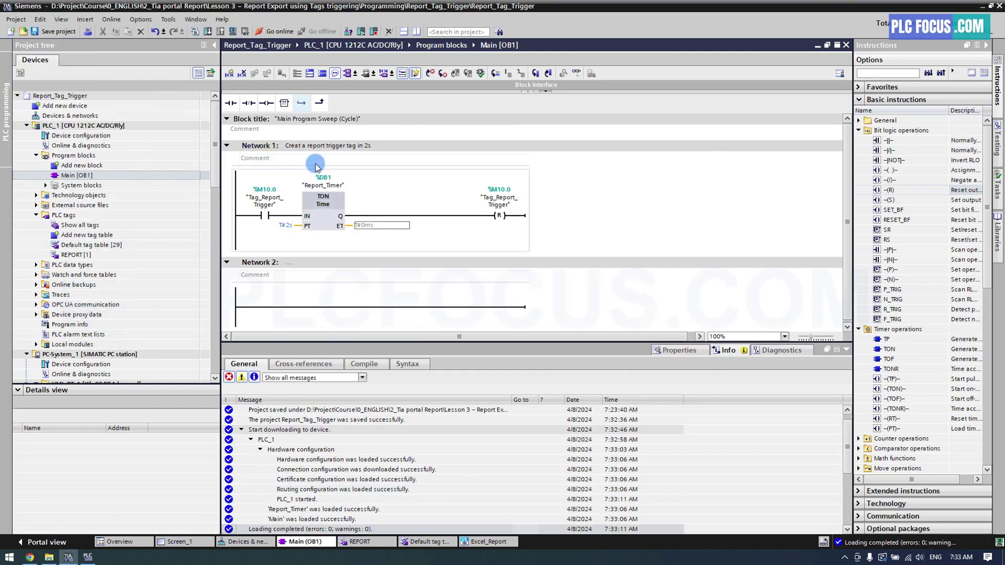
{"action": "left_click", "coordinate": [575, 74]}
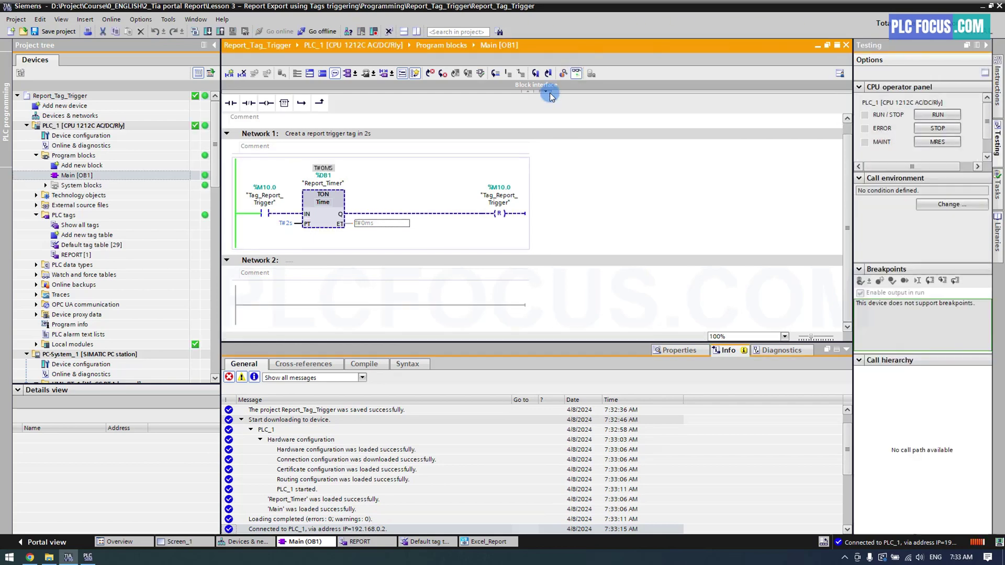
{"action": "left_click_drag", "start_coordinate": [214, 158], "coordinate": [218, 224]}
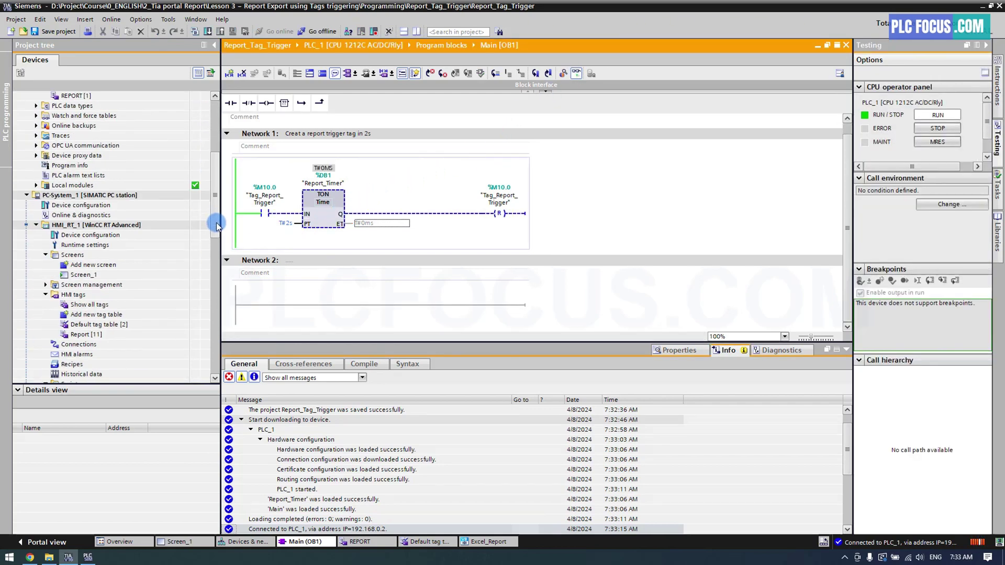
{"action": "scroll", "coordinate": [216, 222], "scroll_direction": "down", "scroll_amount": 1}
Step: Run Screen_1 in WinCC Runtime simulation, placed beside the Main [OB1] ladder block
{"action": "double_click", "coordinate": [83, 245]}
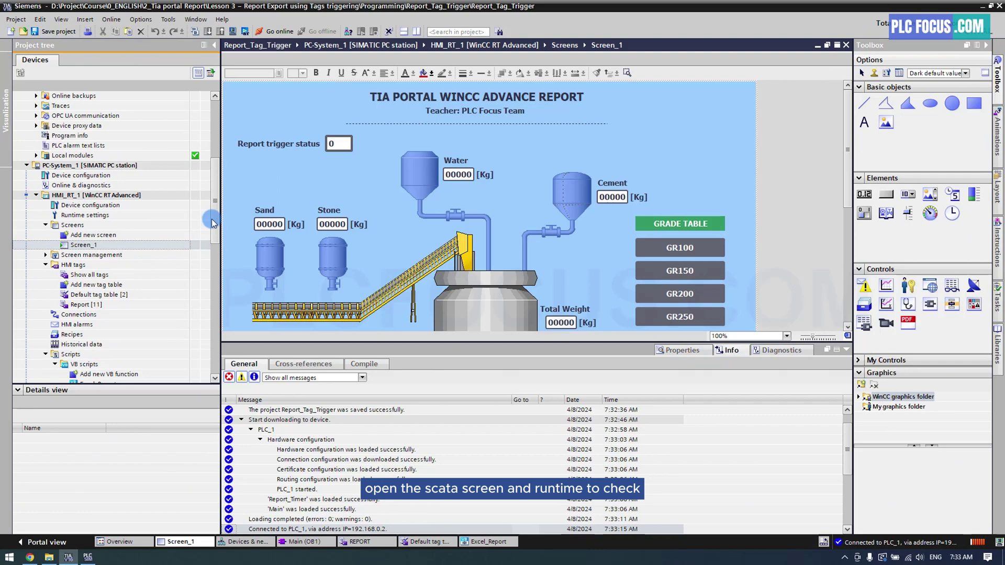
{"action": "left_click", "coordinate": [246, 32]}
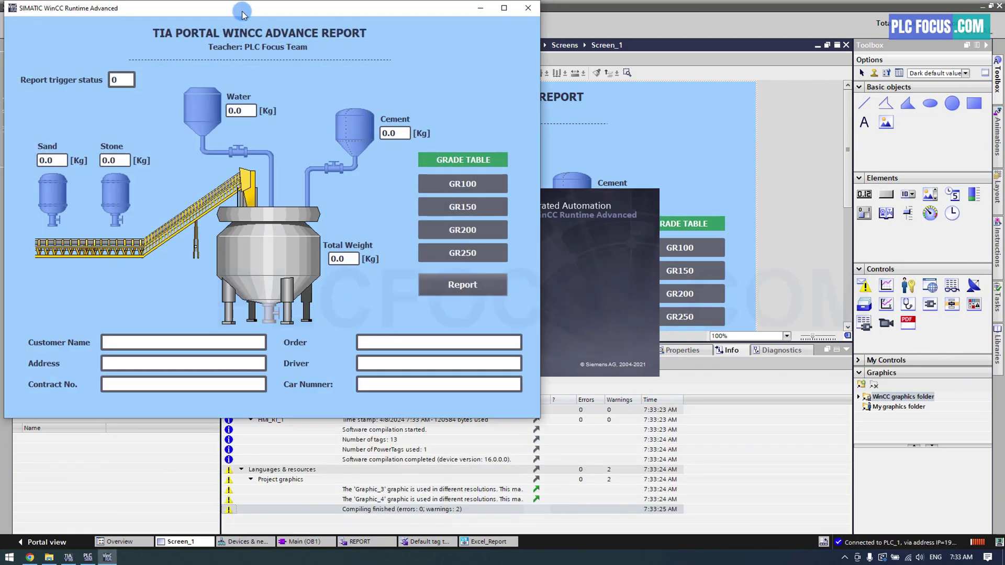
{"action": "left_click_drag", "start_coordinate": [237, 8], "coordinate": [516, 53]}
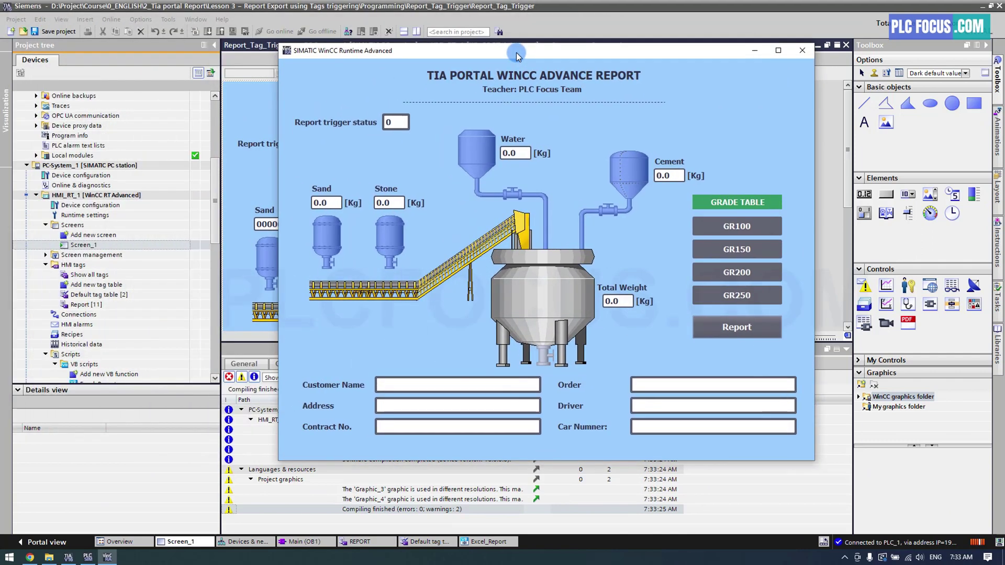
{"action": "left_click", "coordinate": [313, 542]}
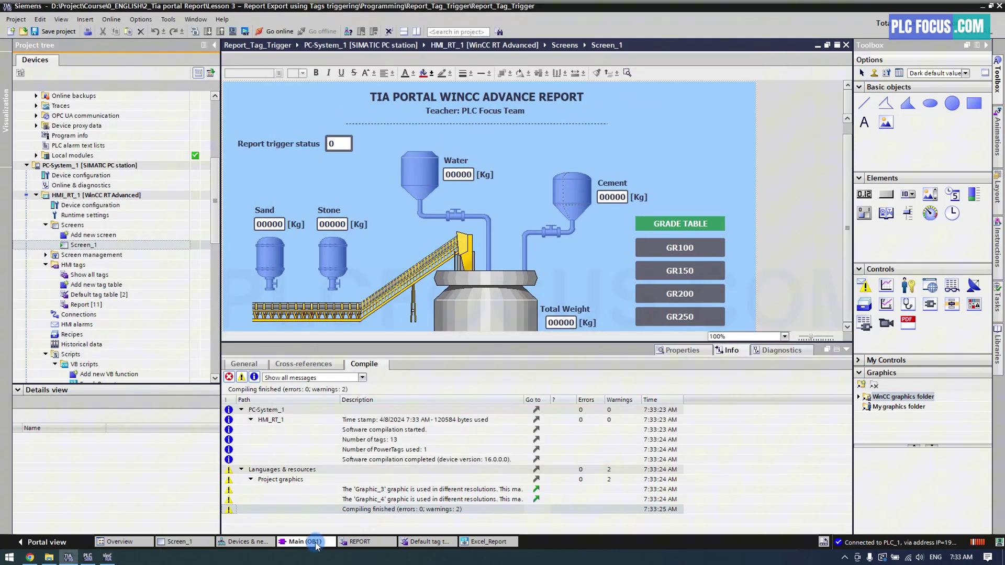
{"action": "left_click", "coordinate": [107, 558]}
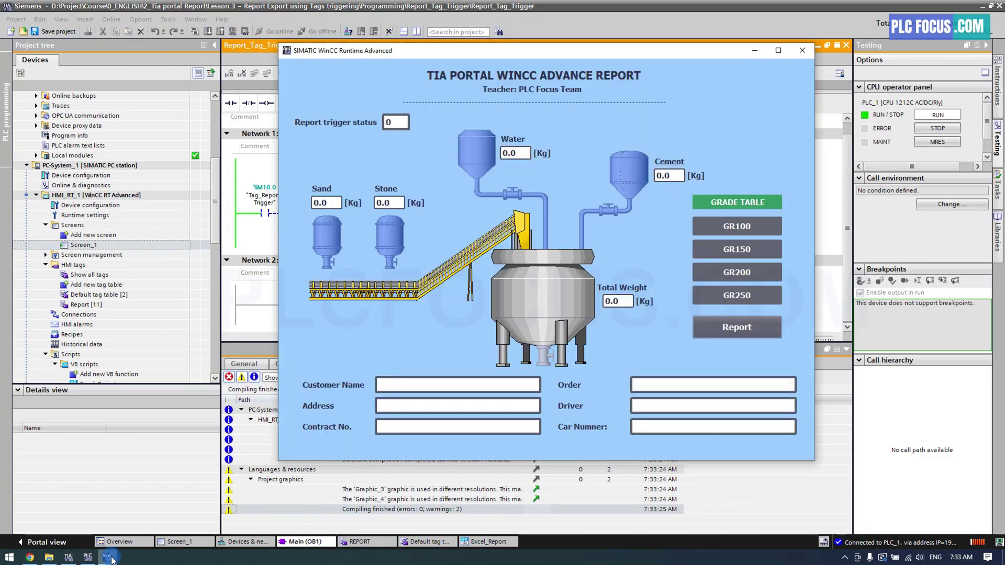
{"action": "mouse_move", "coordinate": [348, 45]}
{"action": "left_mouse_down"}
{"action": "mouse_move", "coordinate": [469, 71]}
{"action": "mouse_move", "coordinate": [530, 71]}
{"action": "left_mouse_up"}
{"action": "mouse_move", "coordinate": [502, 6]}
{"action": "left_mouse_down"}
{"action": "mouse_move", "coordinate": [257, 26]}
{"action": "mouse_move", "coordinate": [208, 15]}
{"action": "left_mouse_up"}
Step: Delete the old dated report folders from C:\Report in File Explorer
{"action": "left_click", "coordinate": [336, 189]}
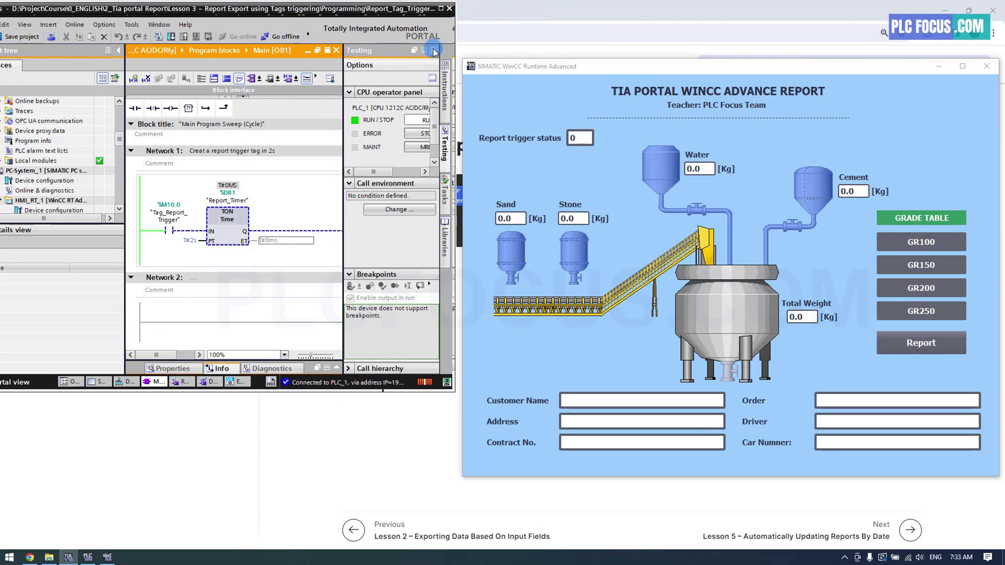
{"action": "left_click", "coordinate": [431, 49]}
{"action": "left_click", "coordinate": [53, 555]}
{"action": "double_click", "coordinate": [164, 76]}
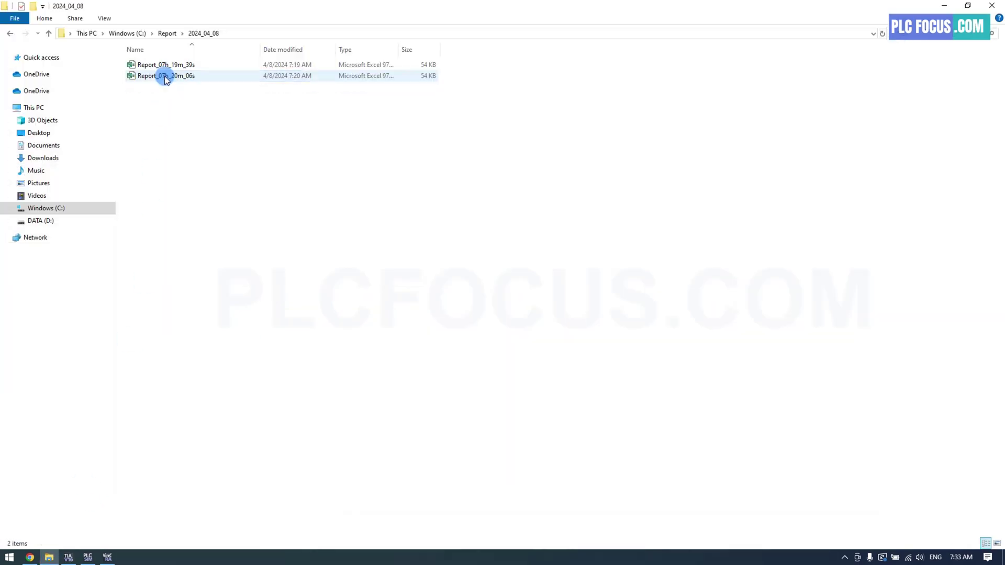
{"action": "key", "text": "BackSpace"}
{"action": "key", "text": "Delete"}
{"action": "left_click", "coordinate": [167, 65]}
{"action": "key", "text": "Delete"}
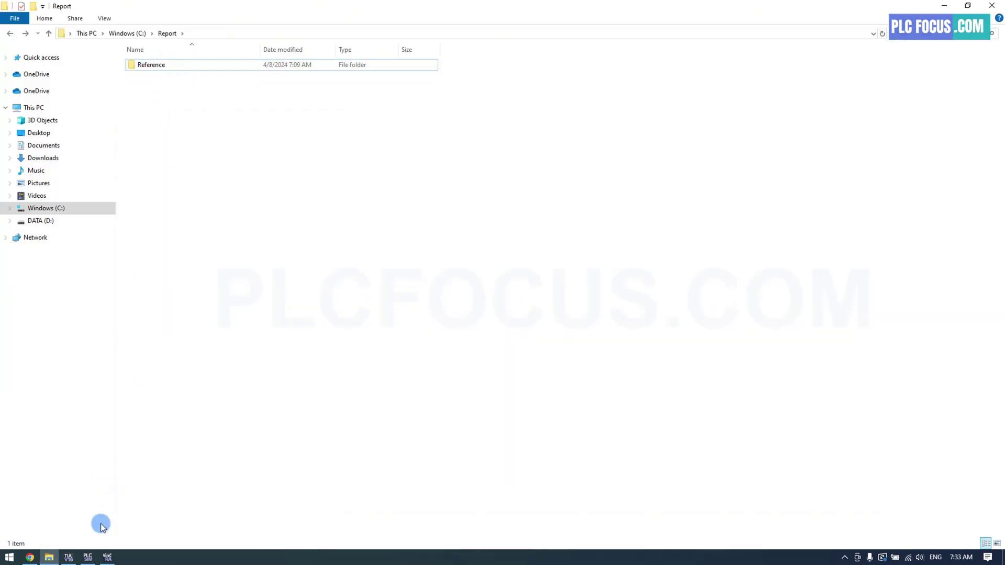
Step: Modify Tag_Report_Trigger to 1 in the Main [OB1] ladder to fire a report
{"action": "left_click", "coordinate": [87, 557]}
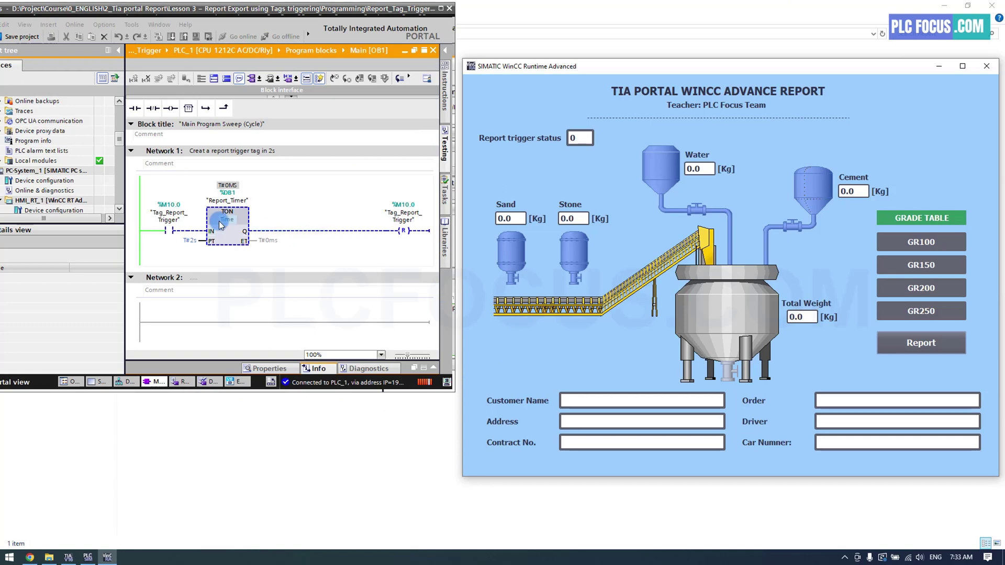
{"action": "left_click", "coordinate": [220, 224]}
{"action": "right_click", "coordinate": [169, 215]}
{"action": "left_click", "coordinate": [333, 232]}
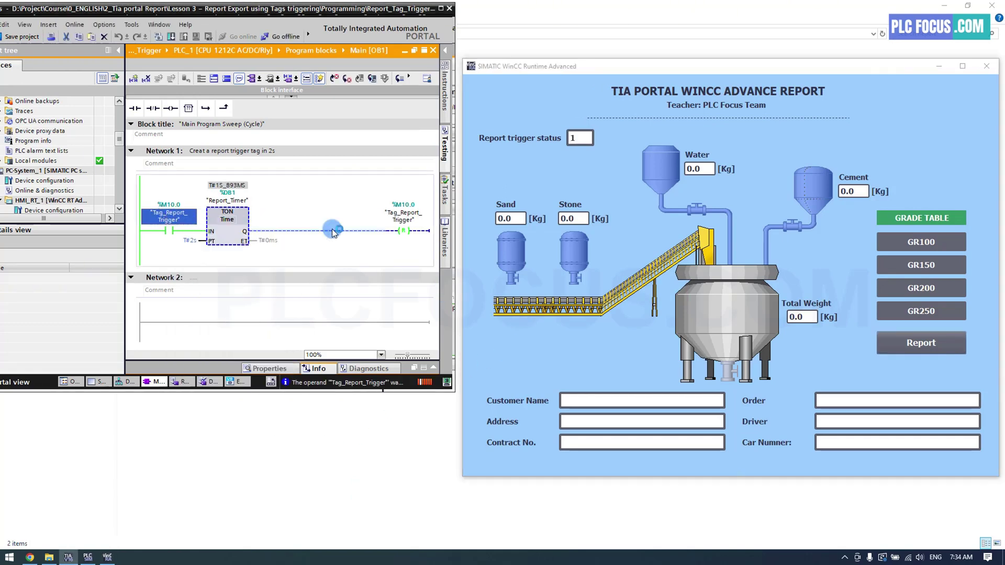
Step: Open Report_07h_33m_58s from the 2024_04_08 folder, check its zero batching values, then close it
{"action": "left_click", "coordinate": [333, 418]}
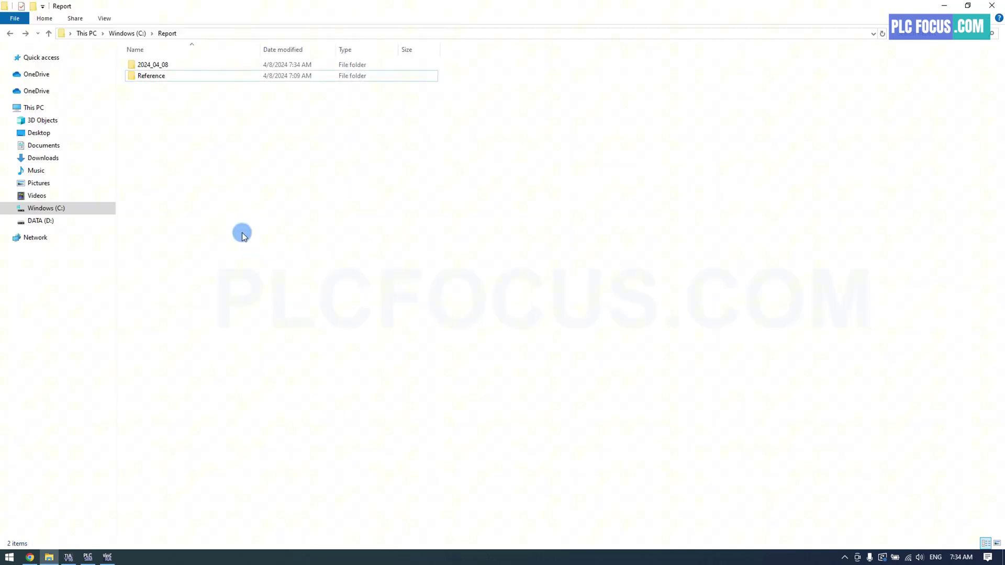
{"action": "double_click", "coordinate": [161, 64]}
{"action": "left_click", "coordinate": [175, 64]}
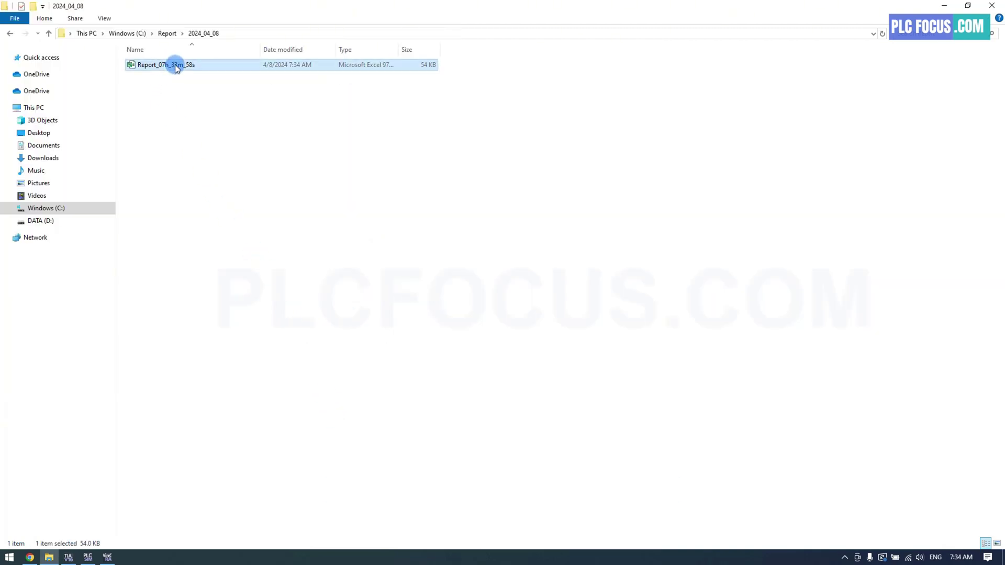
{"action": "double_click", "coordinate": [175, 65]}
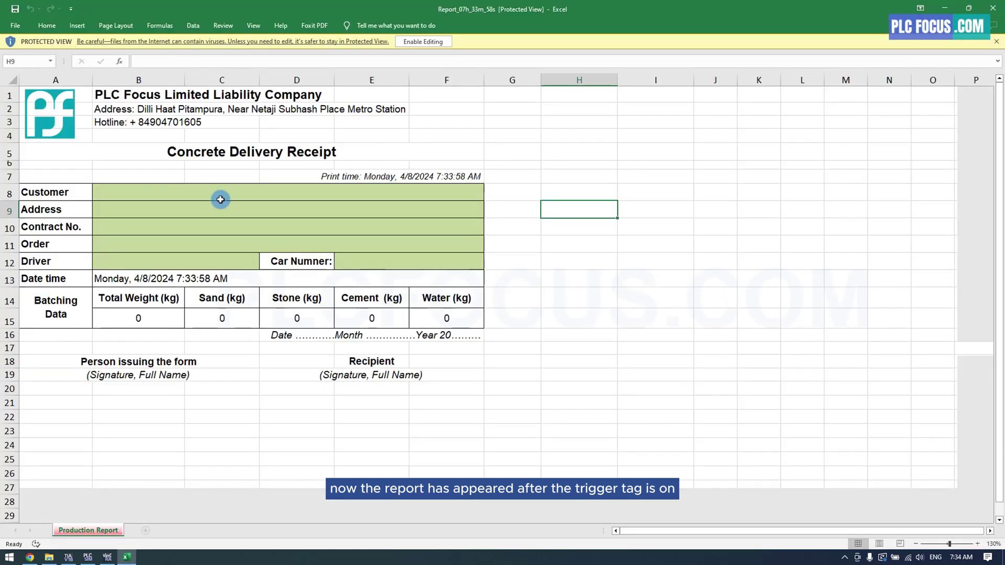
{"action": "left_click", "coordinate": [220, 197]}
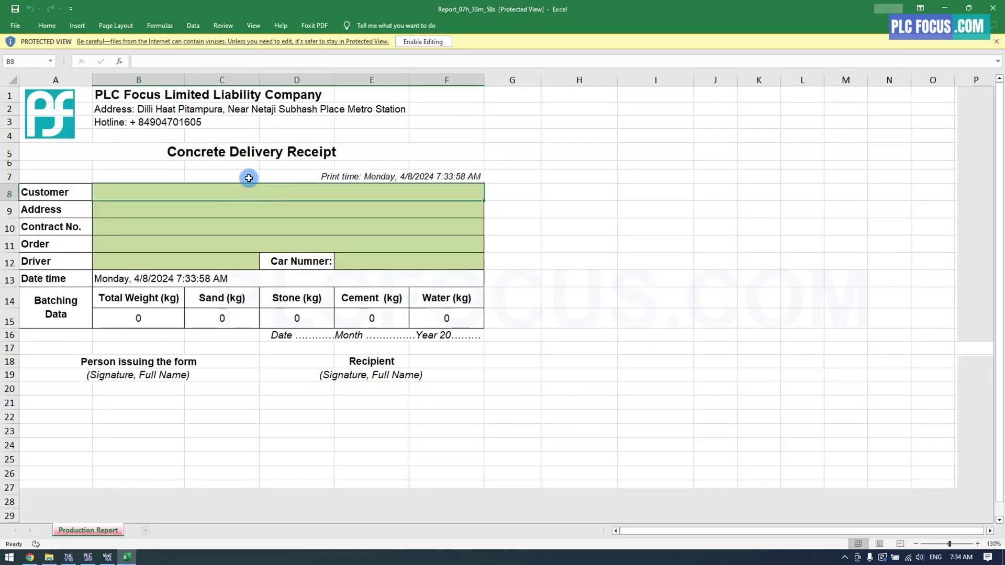
{"action": "left_click", "coordinate": [993, 8]}
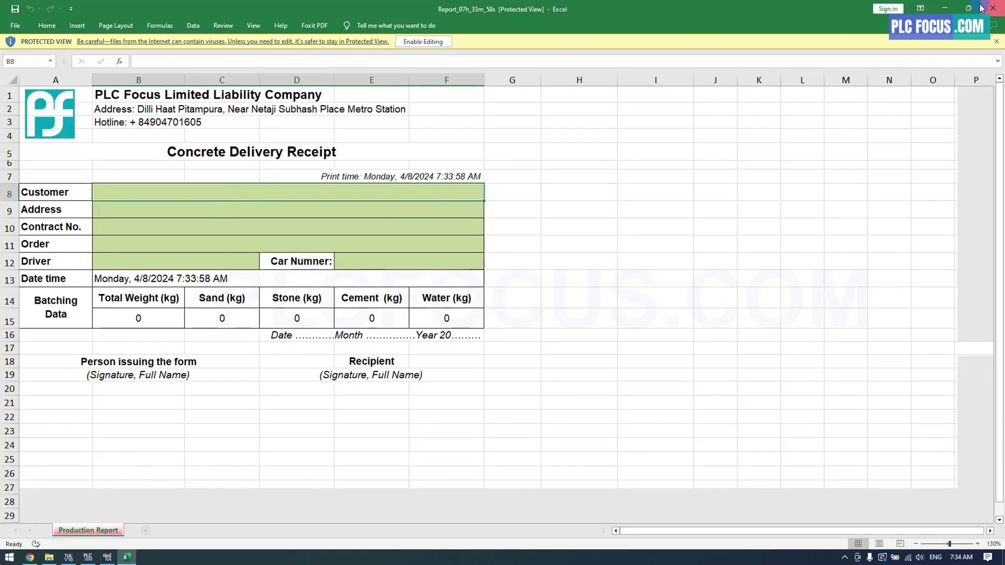
Step: Load the GR250 grade batch weights on the runtime screen
{"action": "left_click", "coordinate": [108, 558]}
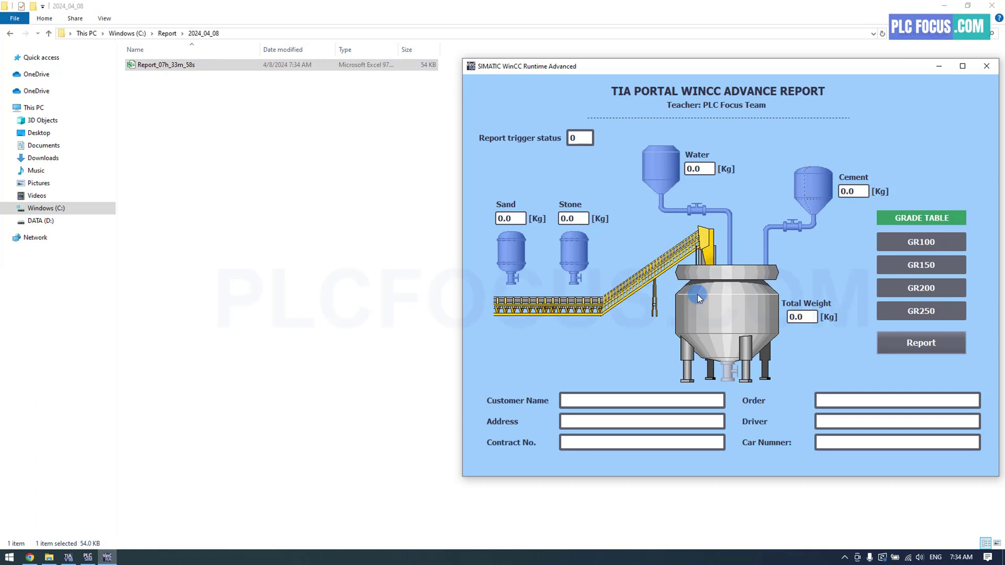
{"action": "left_click", "coordinate": [915, 290]}
{"action": "left_click", "coordinate": [917, 308]}
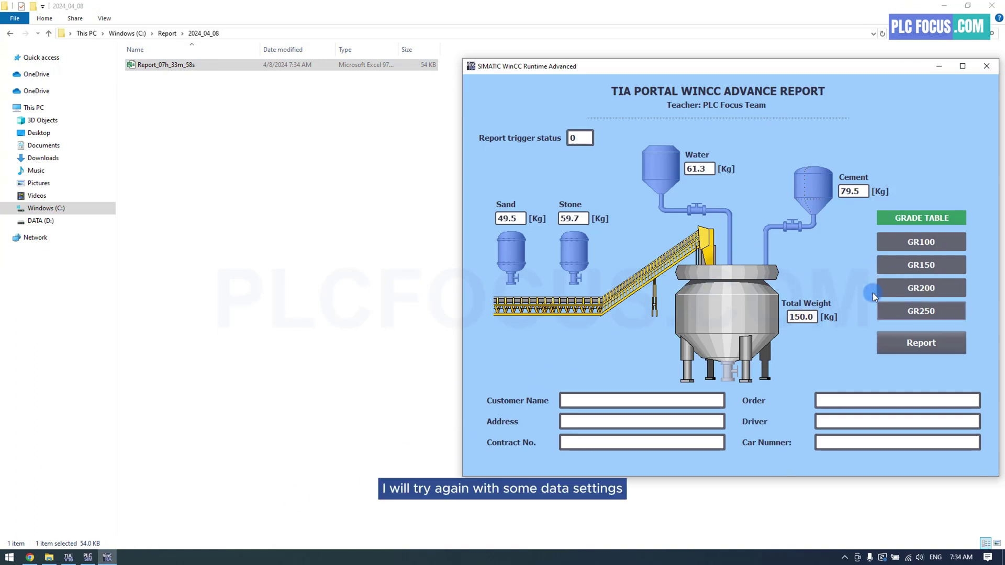
Step: Force Tag_Report_Trigger to 1 again in the ladder block
{"action": "left_click", "coordinate": [71, 557]}
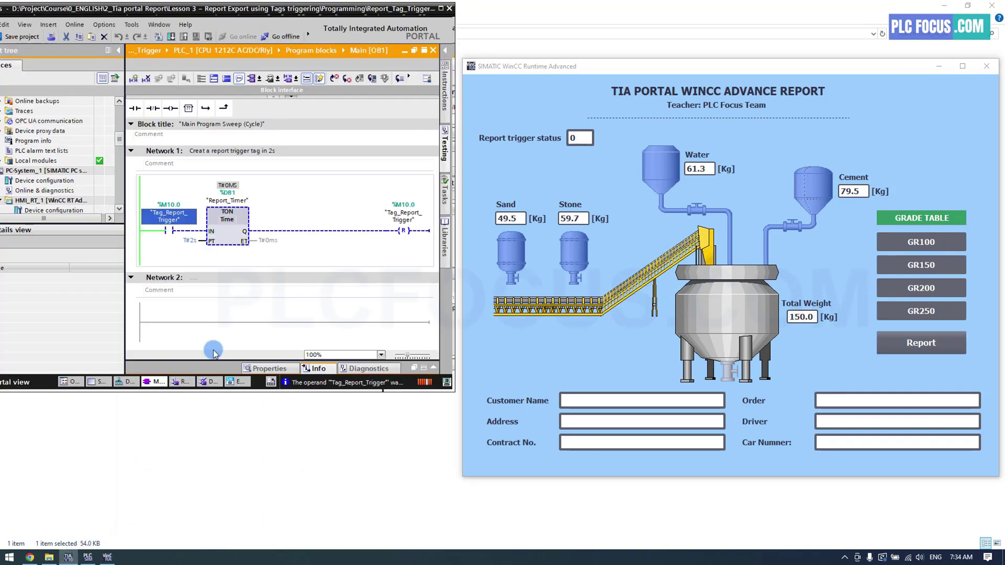
{"action": "right_click", "coordinate": [174, 217]}
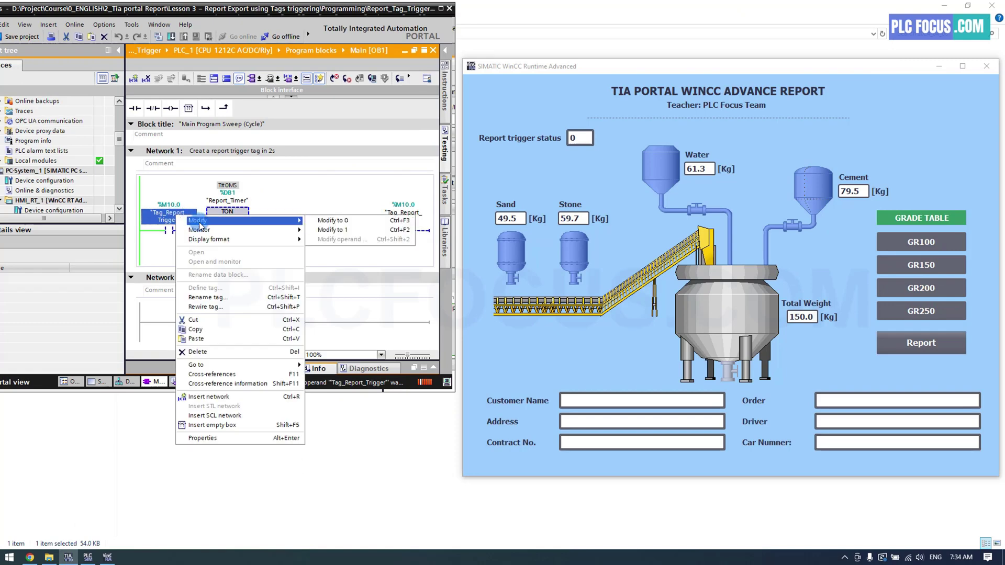
{"action": "left_click", "coordinate": [337, 229]}
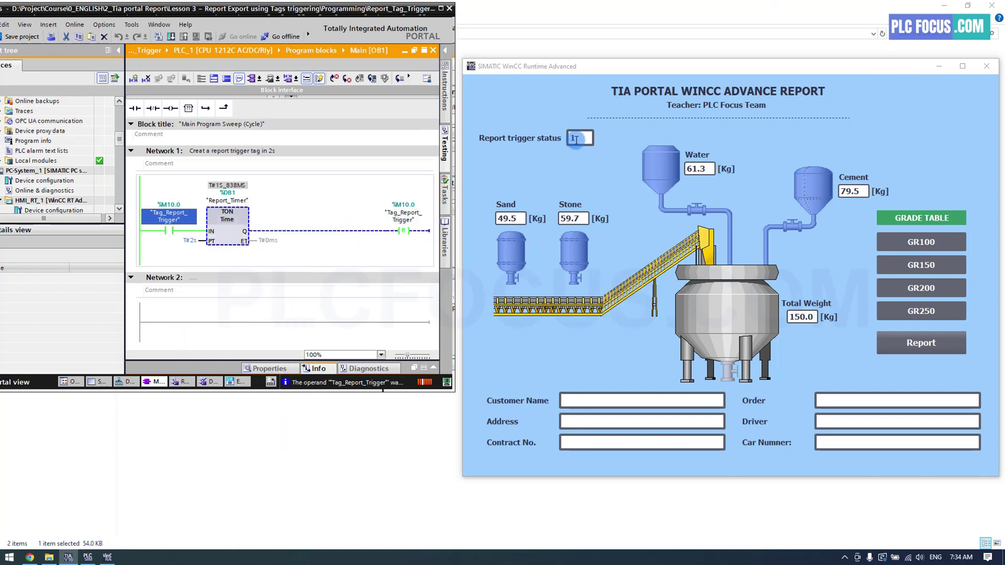
Step: Open Report_07h_34m_18s, check the 150 kg total and sand weight in C15, then close it
{"action": "left_click", "coordinate": [388, 422]}
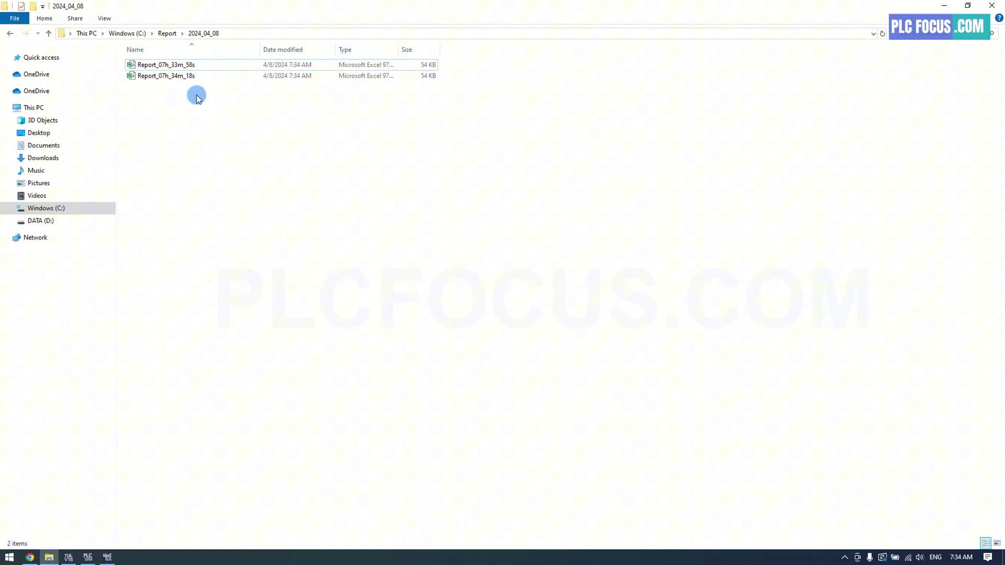
{"action": "left_click", "coordinate": [194, 76]}
{"action": "double_click", "coordinate": [193, 76]}
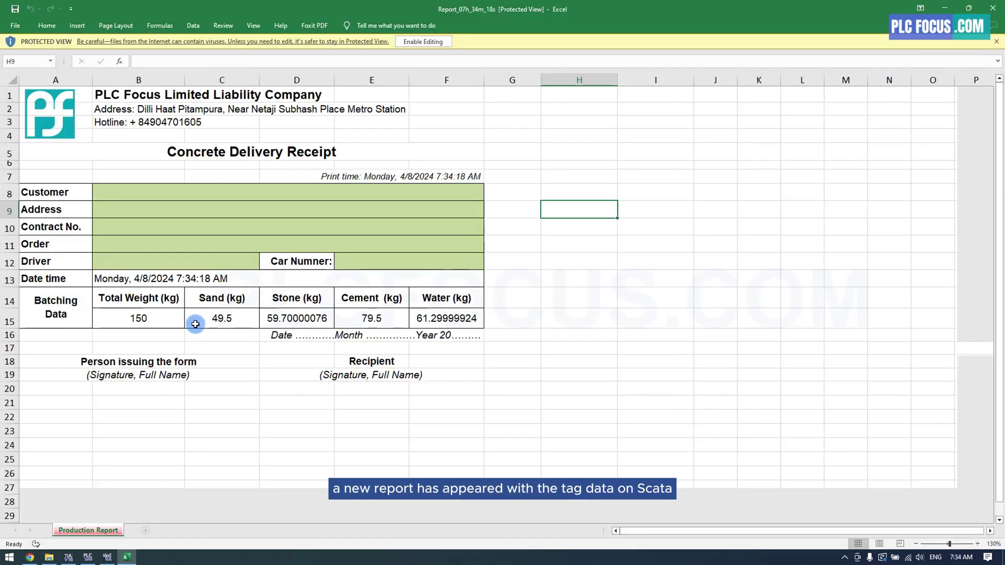
{"action": "left_click", "coordinate": [206, 319]}
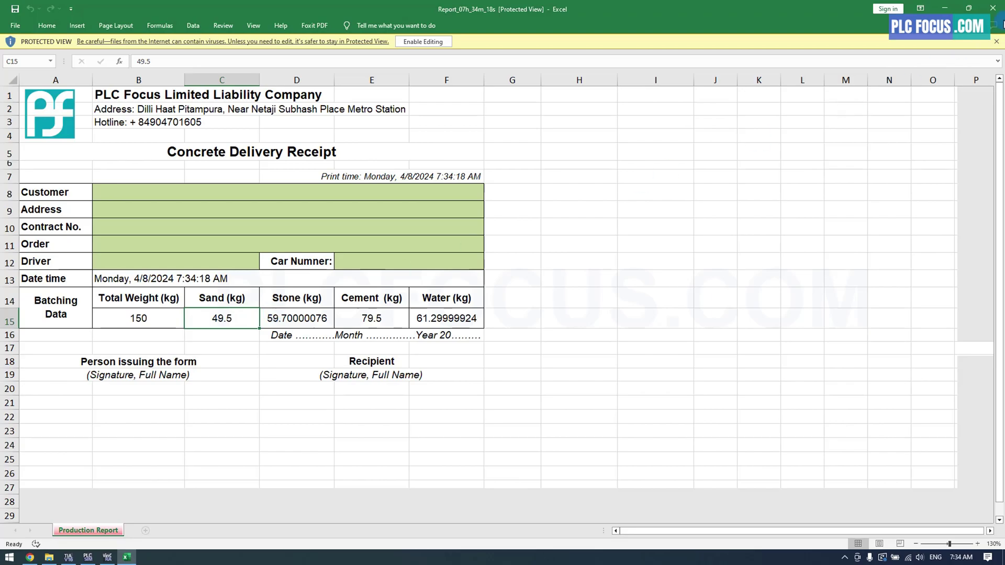
{"action": "left_click", "coordinate": [992, 9]}
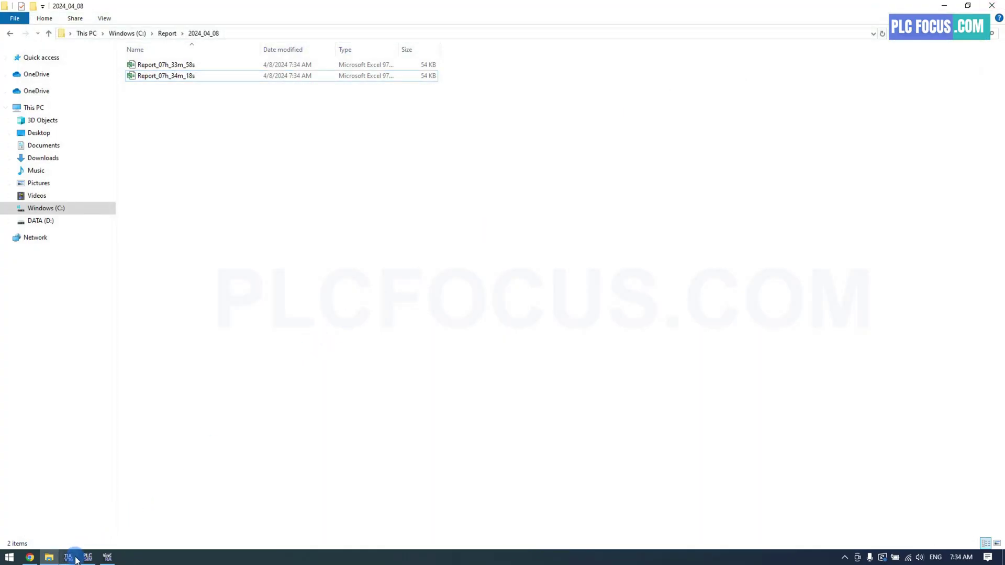
Step: Enter delivery details, including driver Mr Jimmy and car HD00123, then re-force Tag_Report_Trigger to 1
{"action": "left_click", "coordinate": [68, 558]}
{"action": "left_click", "coordinate": [107, 558]}
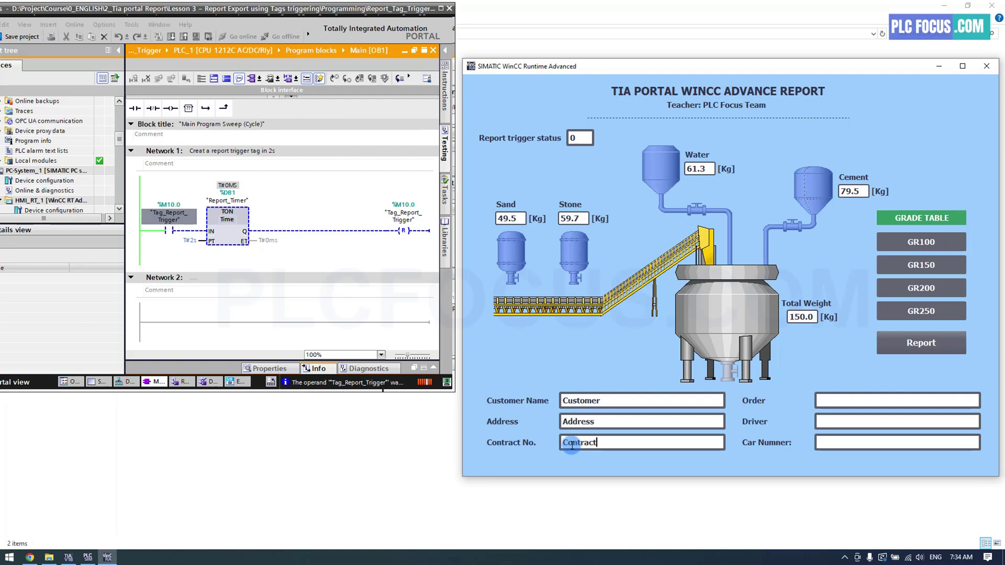
{"action": "left_click", "coordinate": [833, 399]}
{"action": "left_click", "coordinate": [832, 436]}
{"action": "type", "text": "HD00123"}
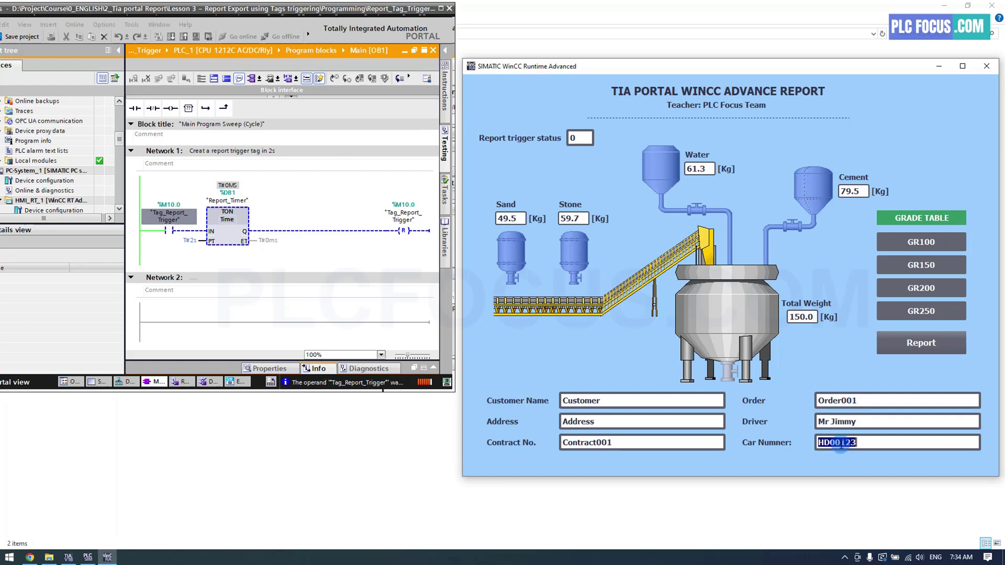
{"action": "right_click", "coordinate": [176, 220]}
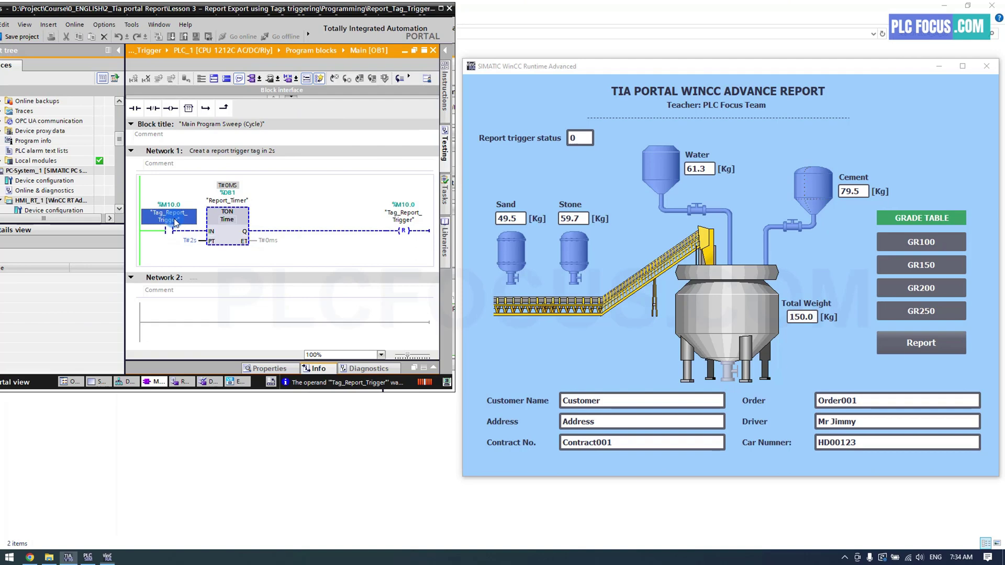
{"action": "left_click", "coordinate": [332, 234]}
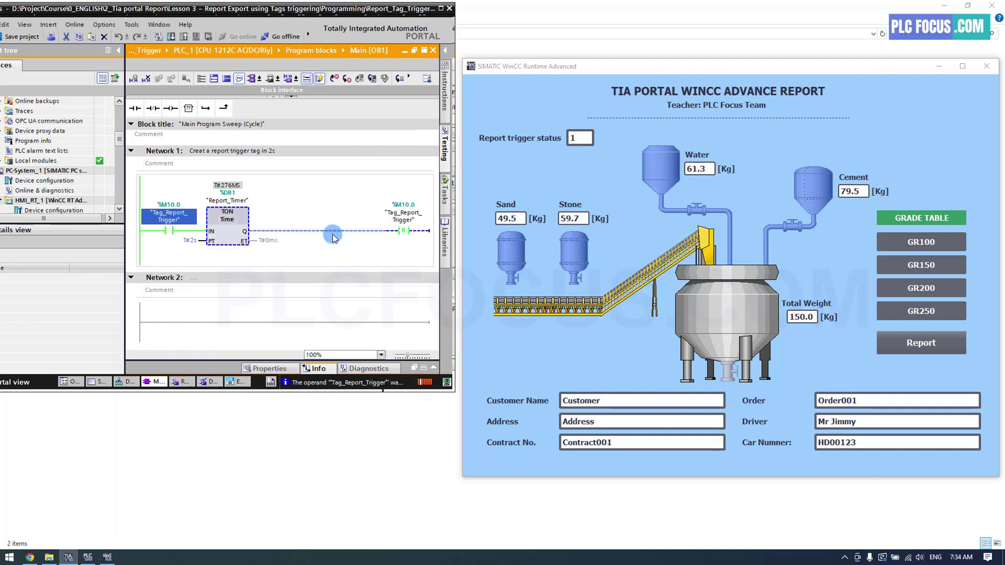
Step: Open the newest report, Report_07h_34m_56s, from the 2024_04_08 folder in Excel
{"action": "left_click", "coordinate": [311, 428]}
{"action": "double_click", "coordinate": [184, 88]}
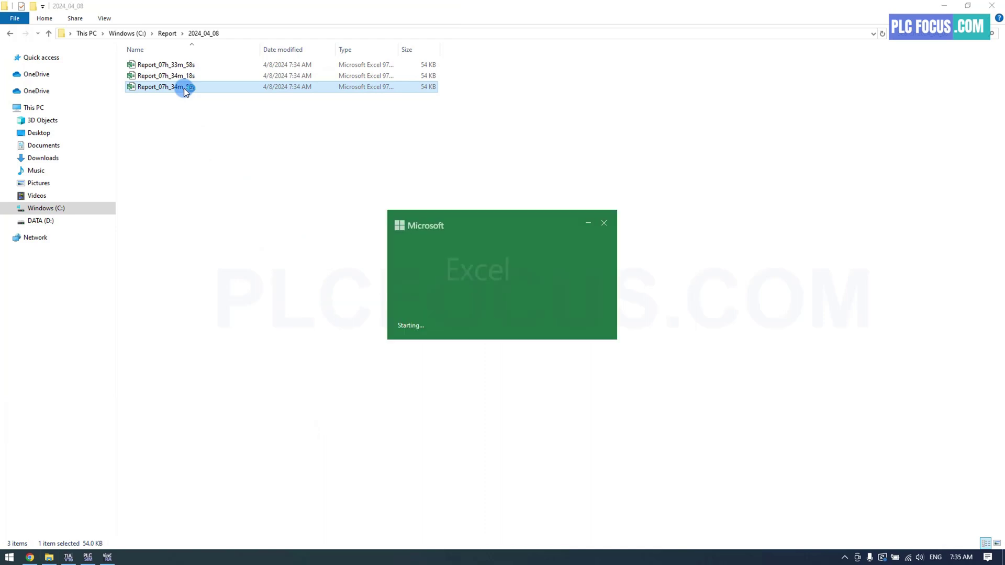